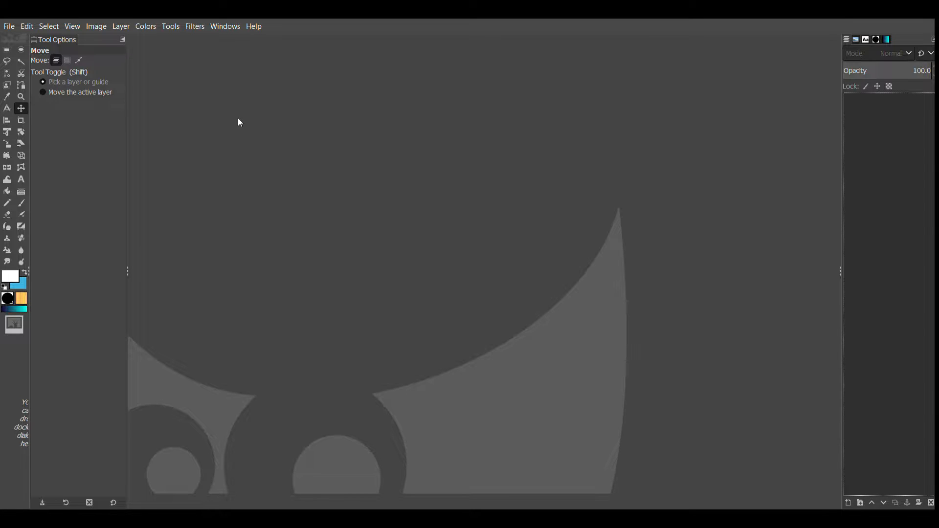
# Step: Create a new image with a light-blue background and add a transparent layer named blocks
pyautogui.click(10, 27)
pyautogui.click(42, 47)
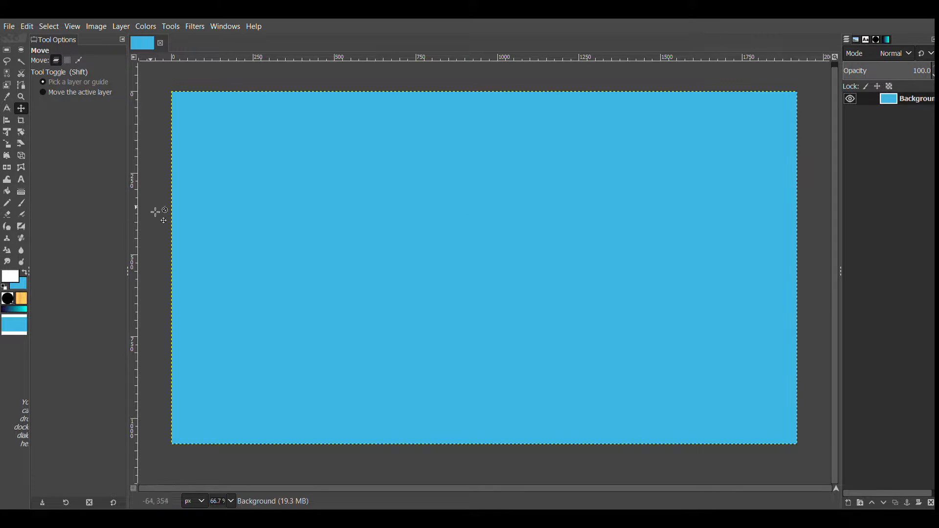
pyautogui.press('r')
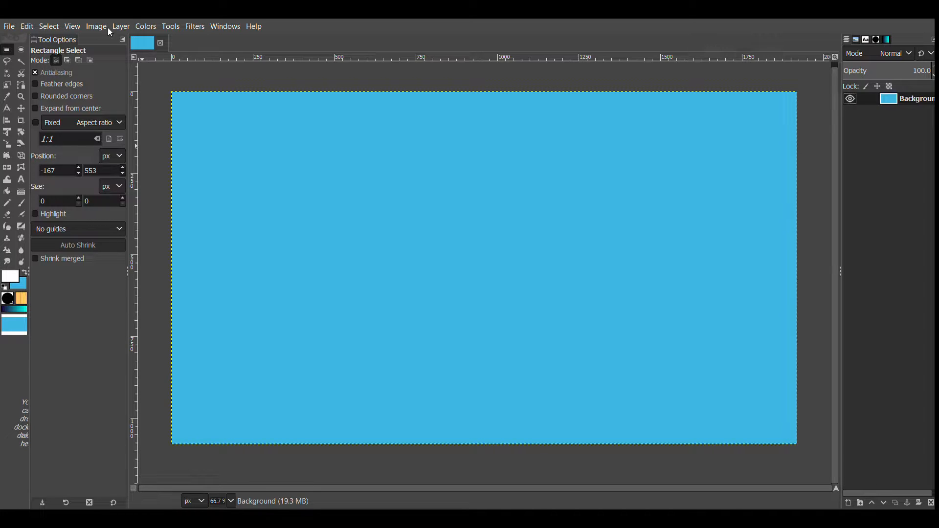
pyautogui.click(123, 26)
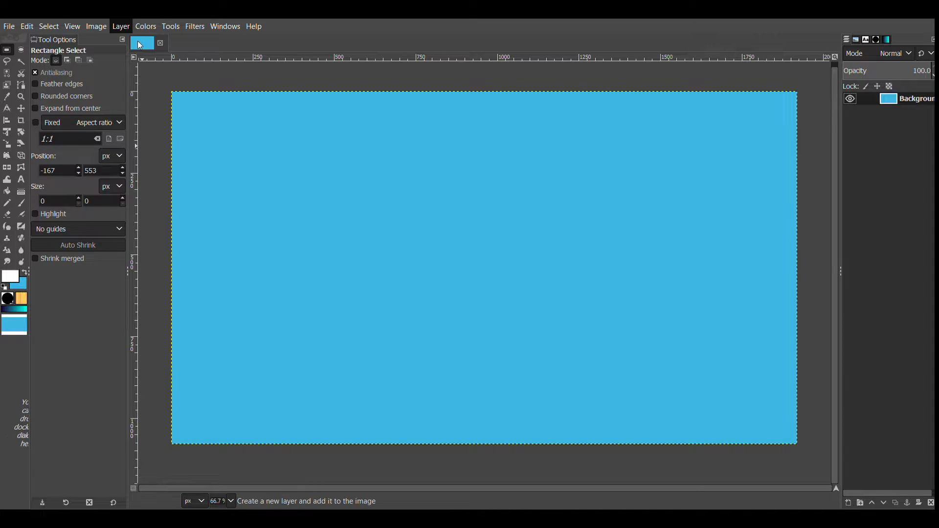
pyautogui.click(141, 44)
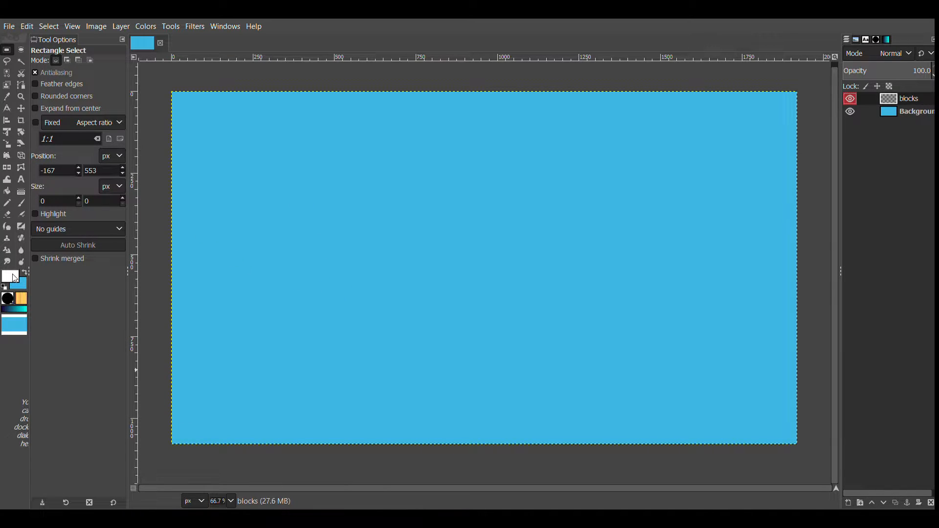
# Step: Fill a full-width strip along the canvas's bottom edge with red, using a selection about 2012 × 80 px
pyautogui.click(699, 125)
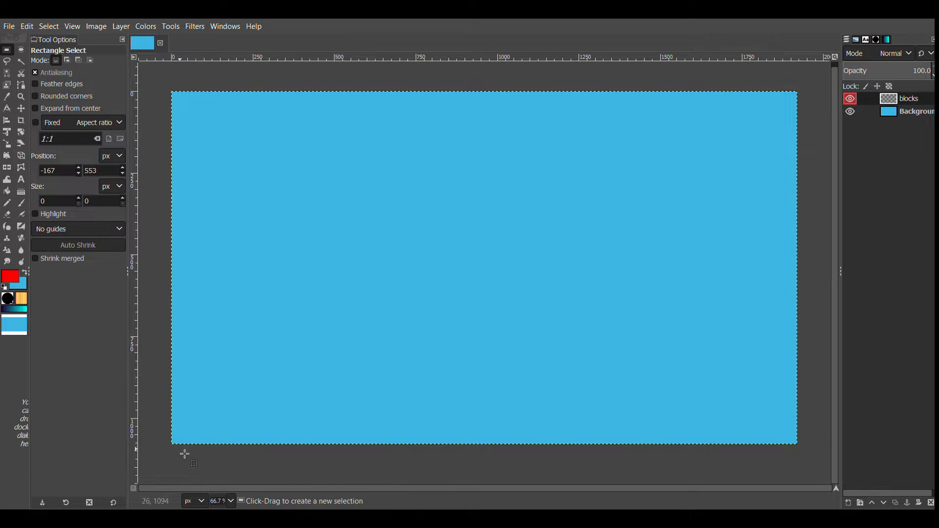
pyautogui.moveTo(166, 453); pyautogui.dragTo(826, 433)
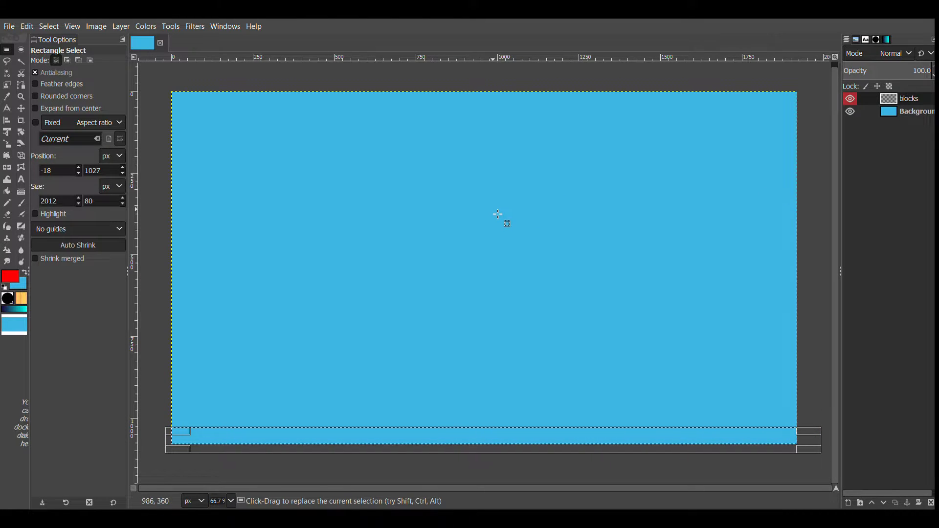
pyautogui.click(8, 192)
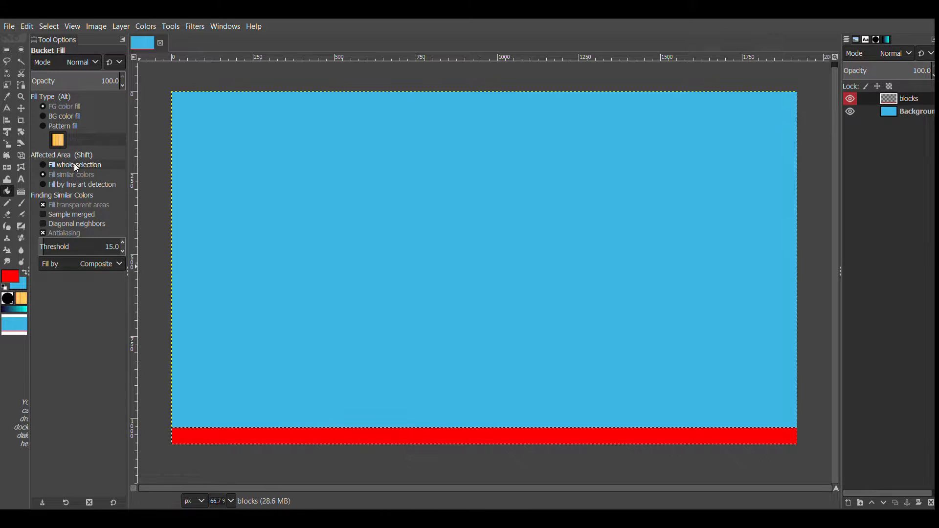
# Step: Fill a block about 463 × 189 px in the canvas's lower-right corner with red and clear the selection
pyautogui.click(8, 50)
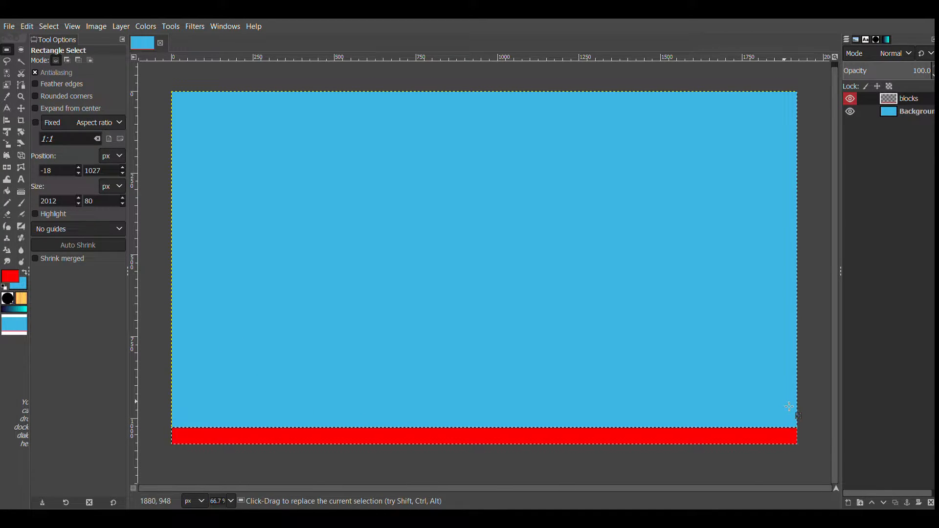
pyautogui.moveTo(787, 398); pyautogui.dragTo(677, 442)
pyautogui.moveTo(727, 416); pyautogui.dragTo(728, 406)
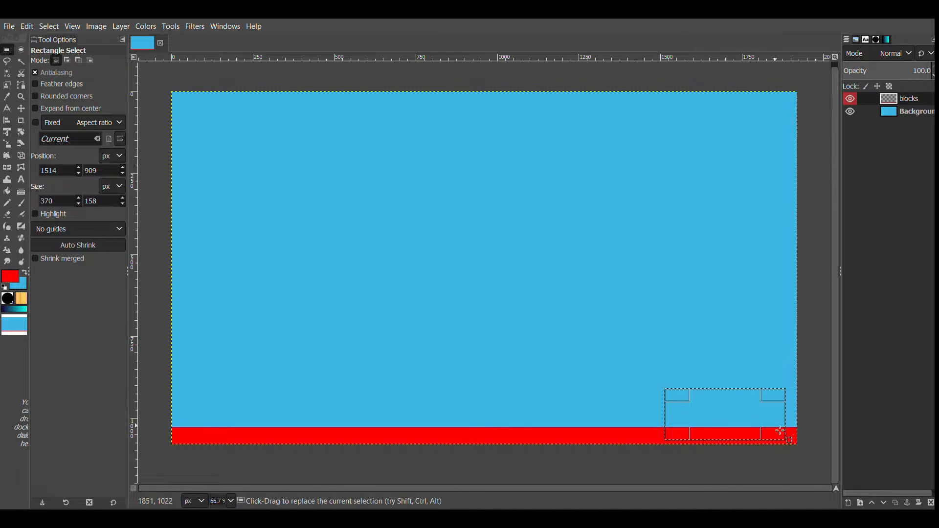
pyautogui.moveTo(783, 430); pyautogui.dragTo(796, 433)
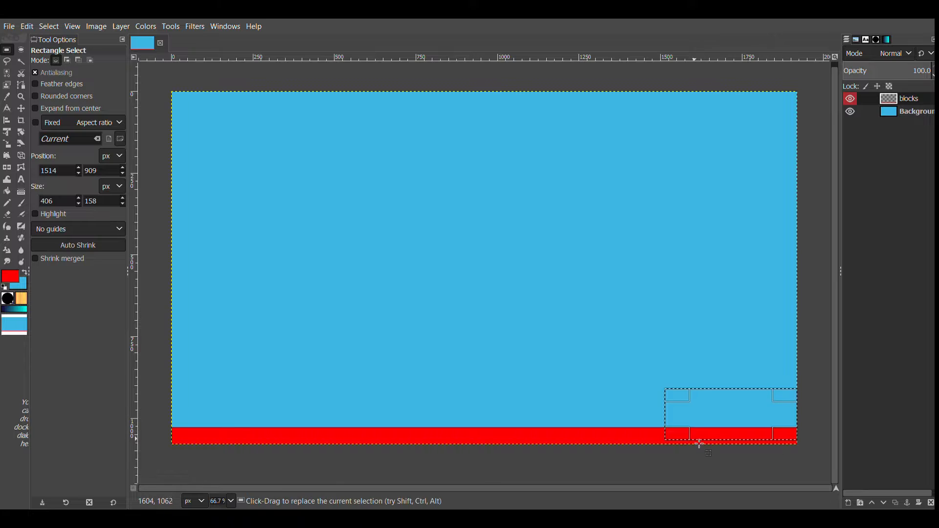
pyautogui.moveTo(703, 438); pyautogui.dragTo(699, 398)
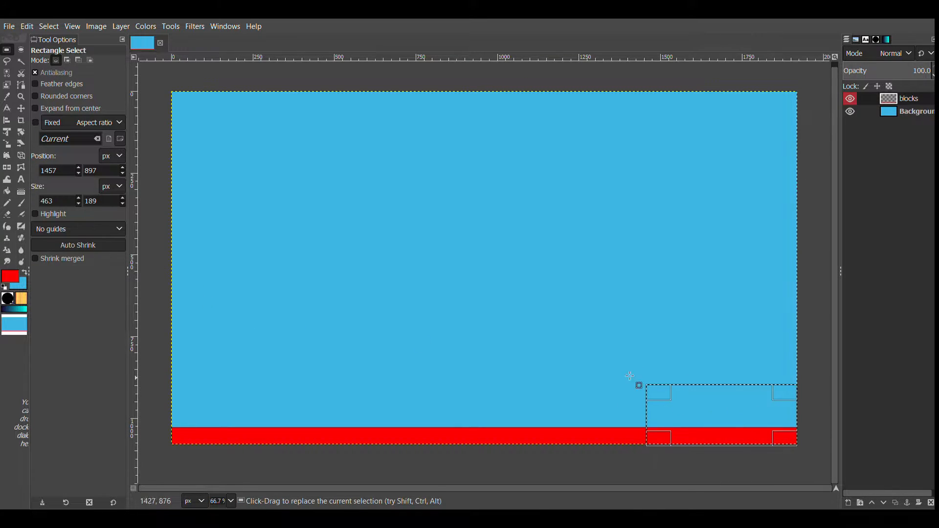
pyautogui.click(8, 192)
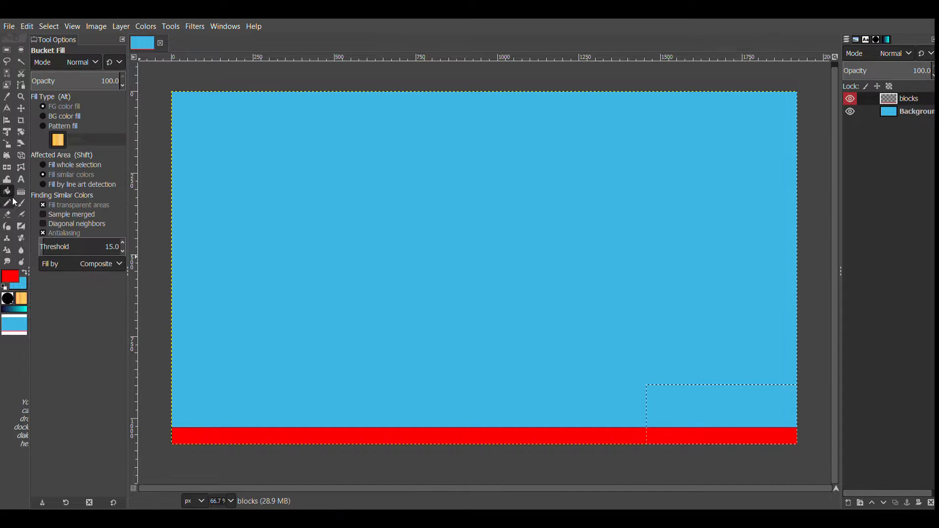
pyautogui.click(735, 415)
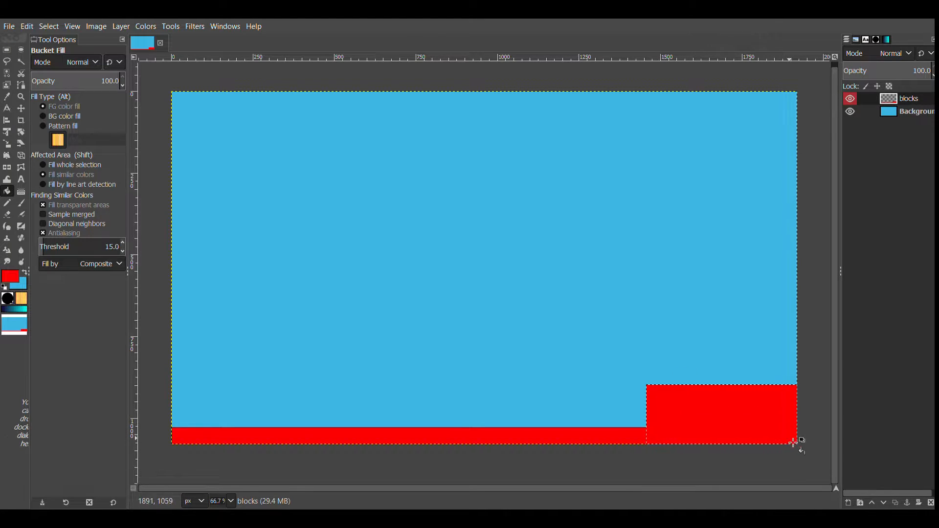
pyautogui.click(6, 50)
pyautogui.click(159, 108)
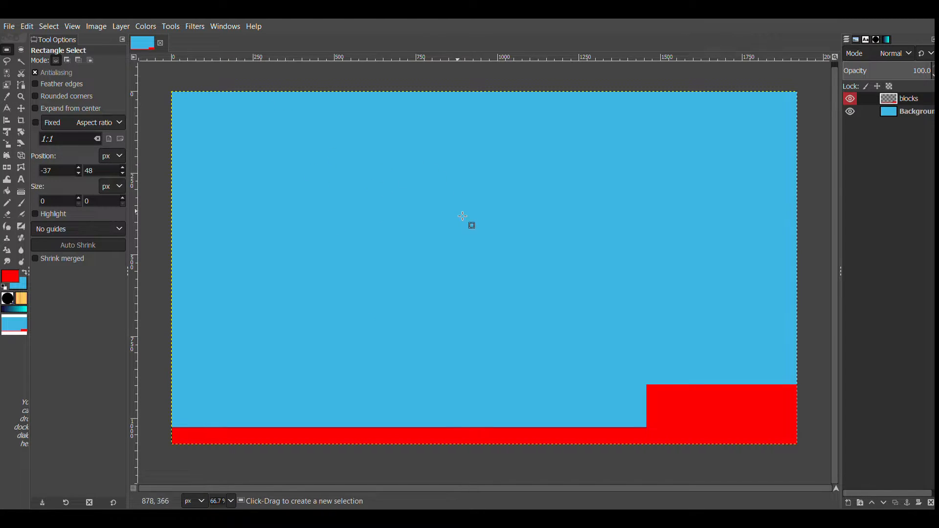
# Step: Import A-wtrmrk.png as a layer and scale it to 489 × 489 px in the canvas's lower-left corner
pyautogui.click(15, 30)
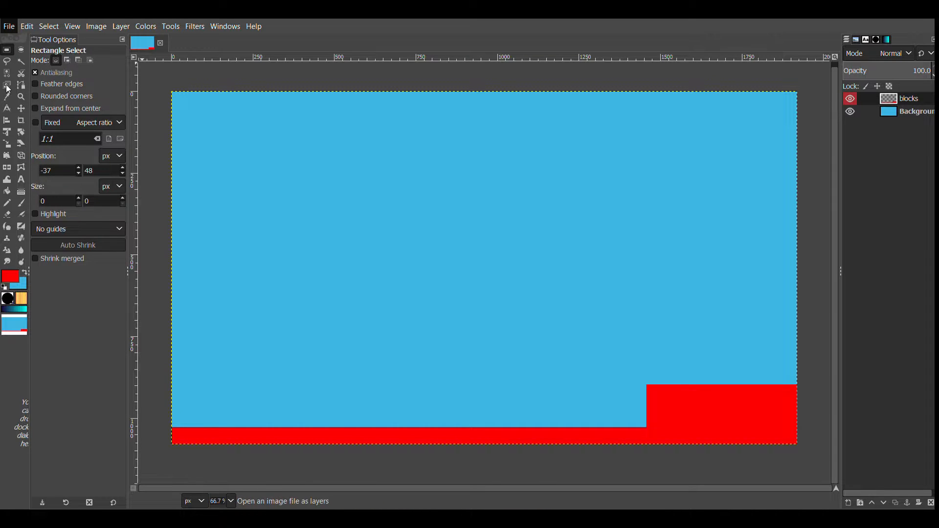
pyautogui.click(34, 85)
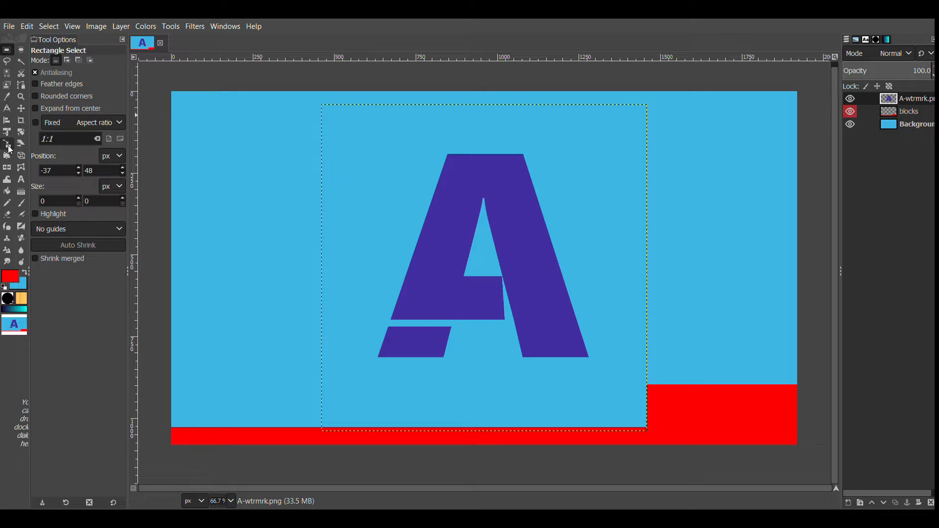
pyautogui.click(7, 144)
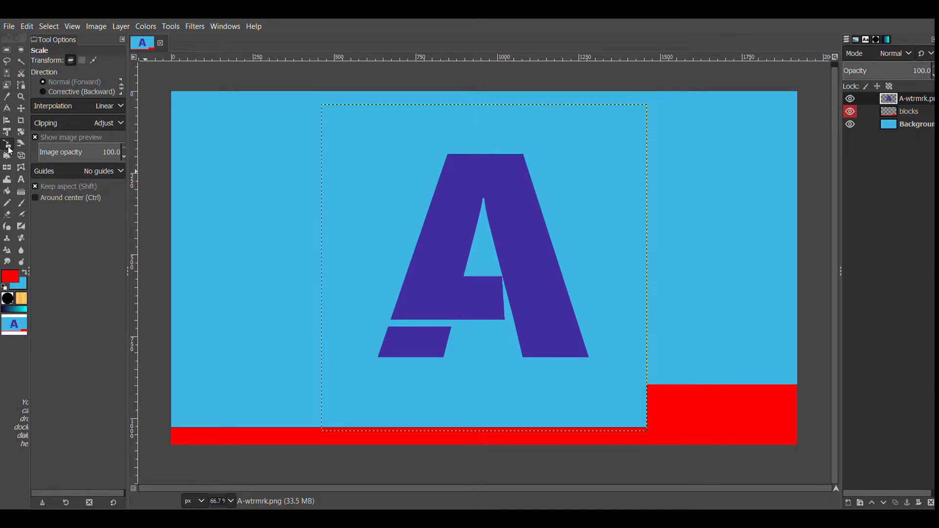
pyautogui.click(515, 269)
pyautogui.moveTo(562, 362); pyautogui.dragTo(246, 394)
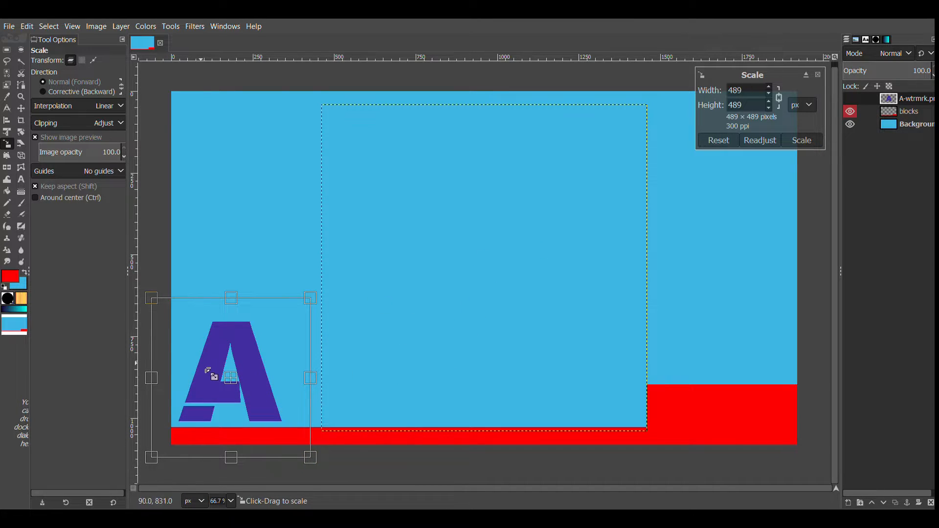
pyautogui.click(802, 142)
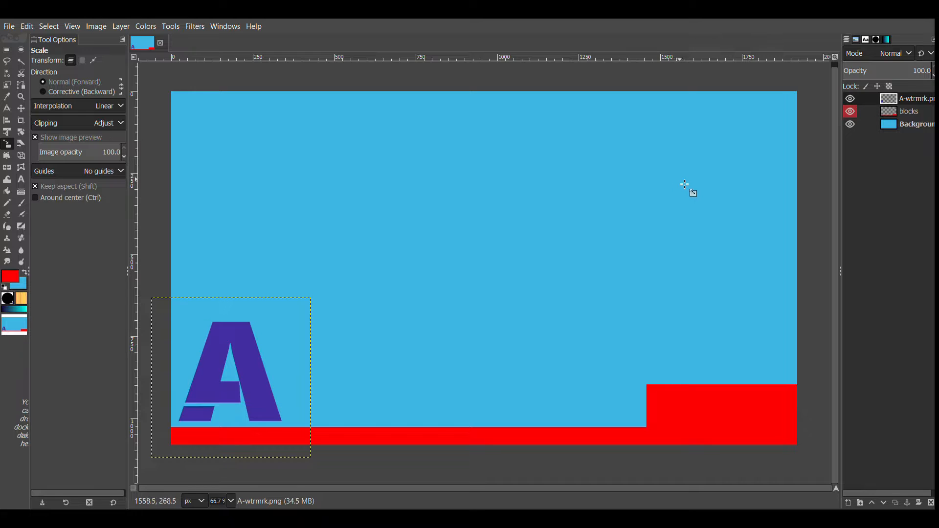
# Step: Place a horizontal guide near the canvas's top edge and four vertical guides: one near each side and one on either side of the centre
pyautogui.click(21, 180)
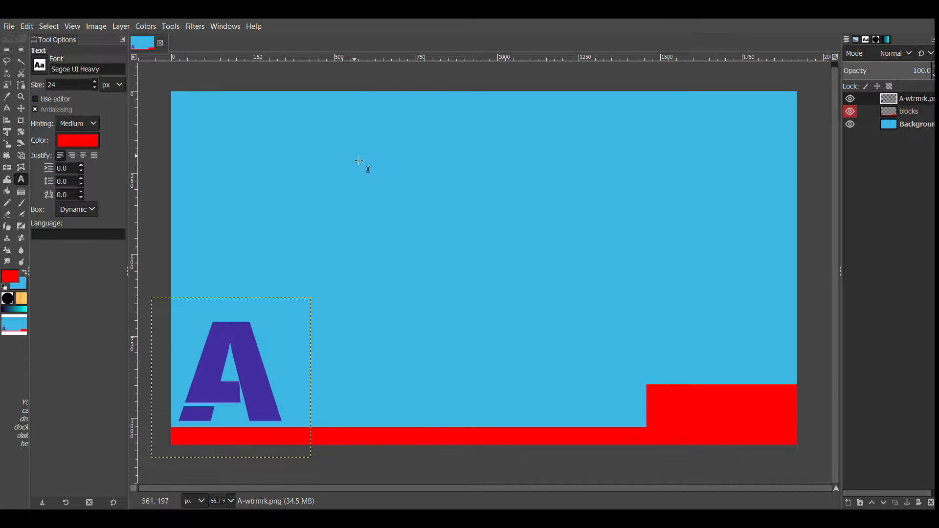
pyautogui.moveTo(136, 219); pyautogui.dragTo(186, 235)
pyautogui.moveTo(246, 55); pyautogui.dragTo(239, 105)
pyautogui.moveTo(131, 225); pyautogui.dragTo(437, 248)
pyautogui.moveTo(136, 244); pyautogui.dragTo(783, 262)
pyautogui.moveTo(133, 213); pyautogui.dragTo(533, 222)
# Step: Add the red text "atumbo" in Segoe UI Heavy at 212 px near the canvas's top edge, with the text box fitted to it
pyautogui.moveTo(581, 106); pyautogui.dragTo(323, 197)
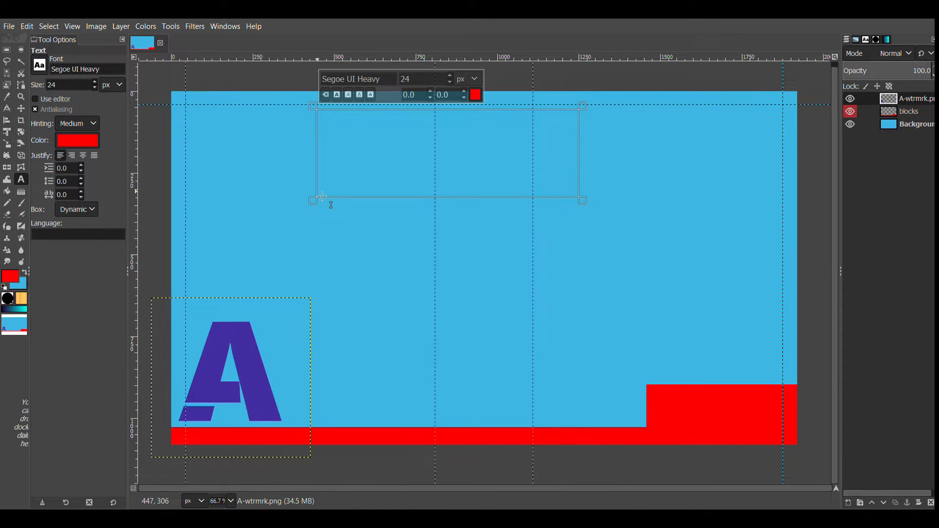
pyautogui.write('atumbo')
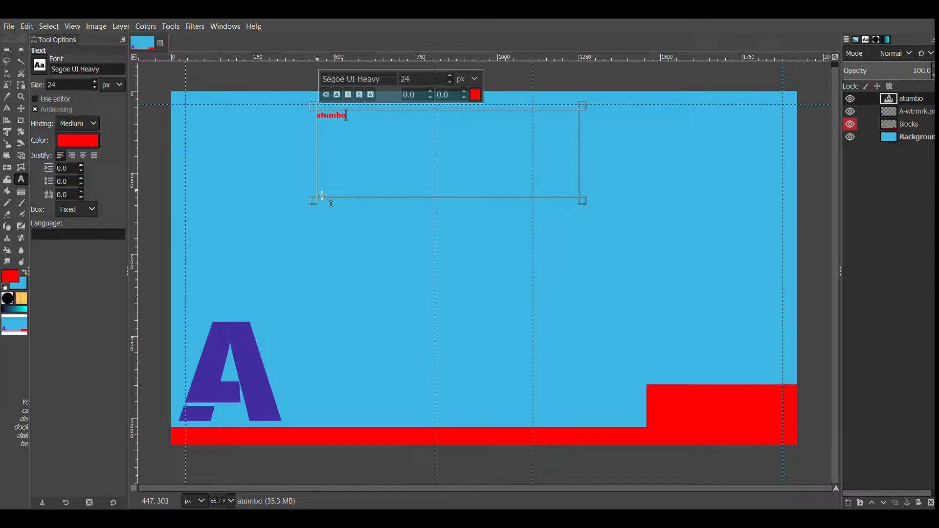
pyautogui.hotkey('ctrl', 'a')
pyautogui.doubleClick(447, 75)
pyautogui.write('106')
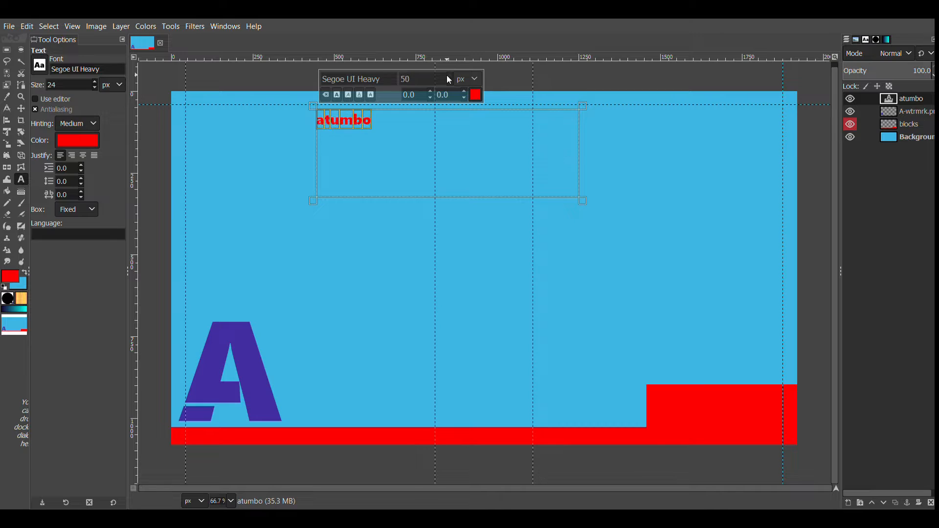
pyautogui.click(448, 76)
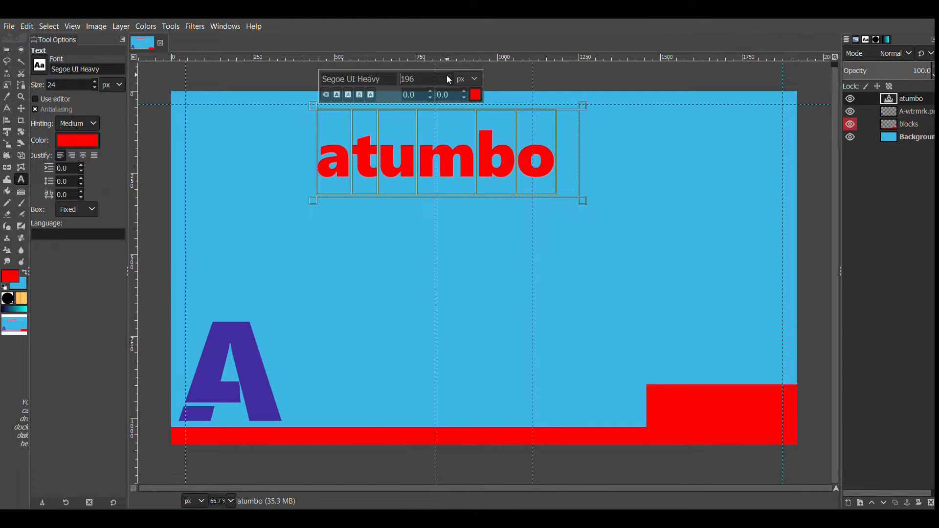
pyautogui.doubleClick(584, 153)
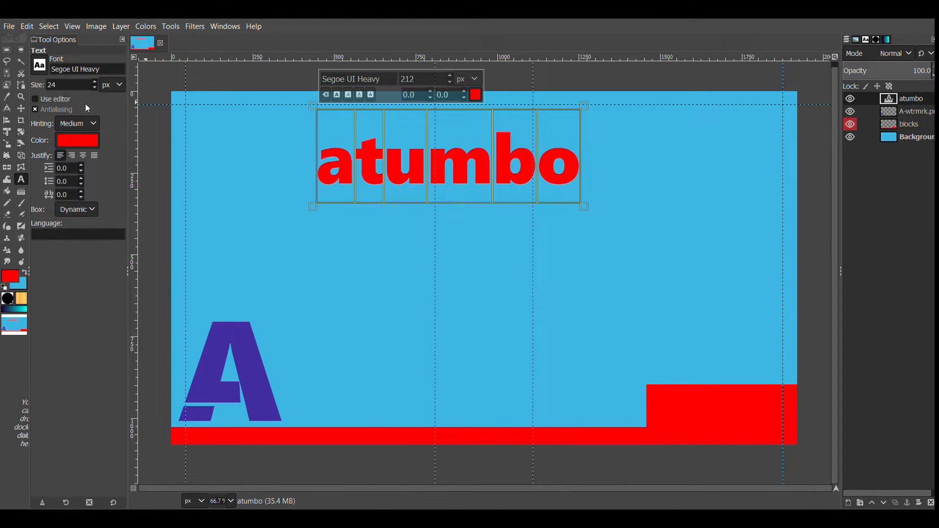
# Step: Move the atumbo text to the horizontal centre of the canvas, close to its top edge
pyautogui.click(21, 109)
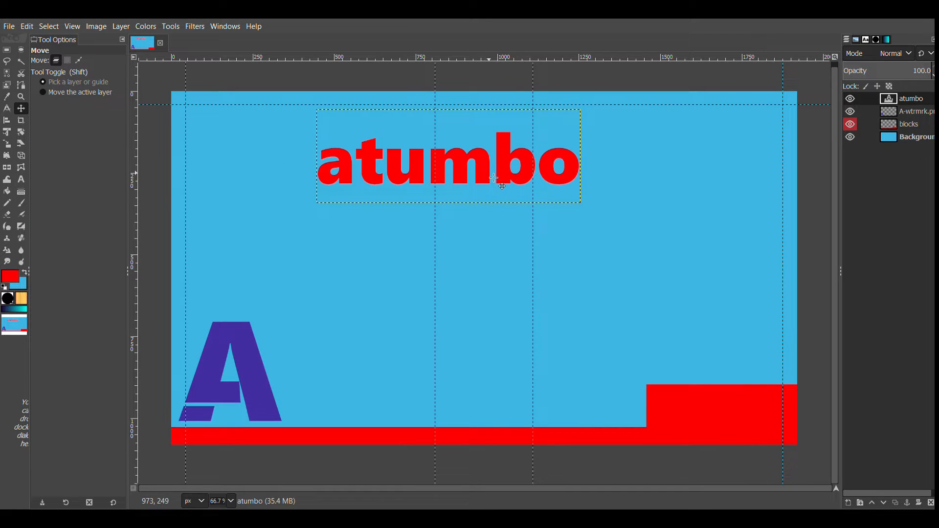
pyautogui.moveTo(492, 176); pyautogui.dragTo(519, 172)
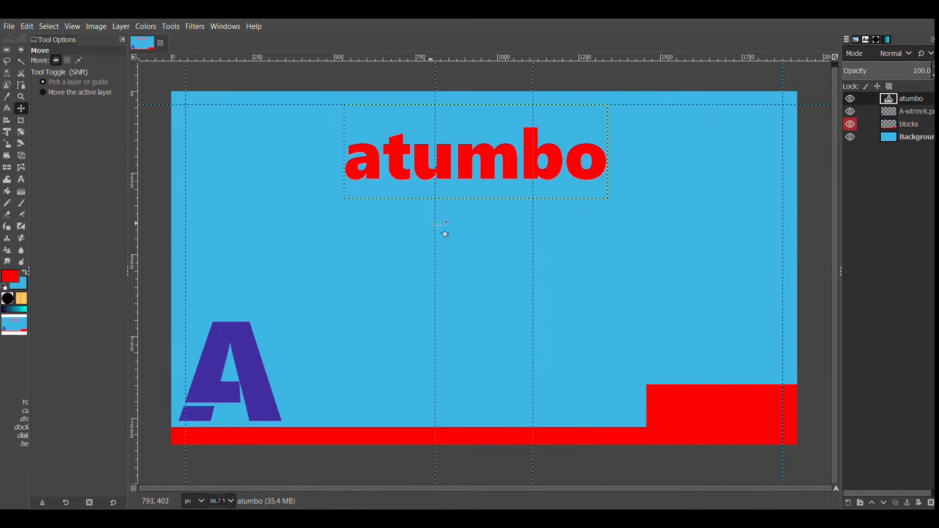
pyautogui.moveTo(488, 234); pyautogui.dragTo(496, 237)
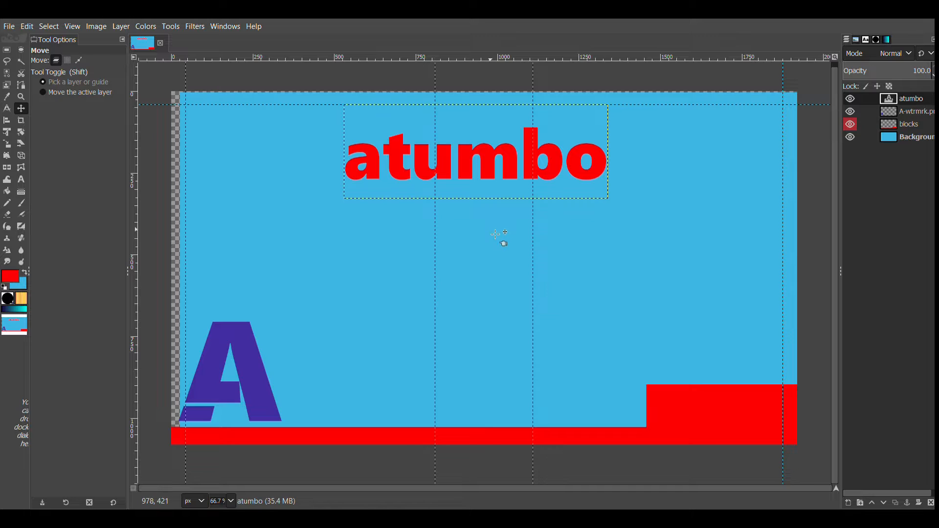
pyautogui.hotkey('ctrl', 'z')
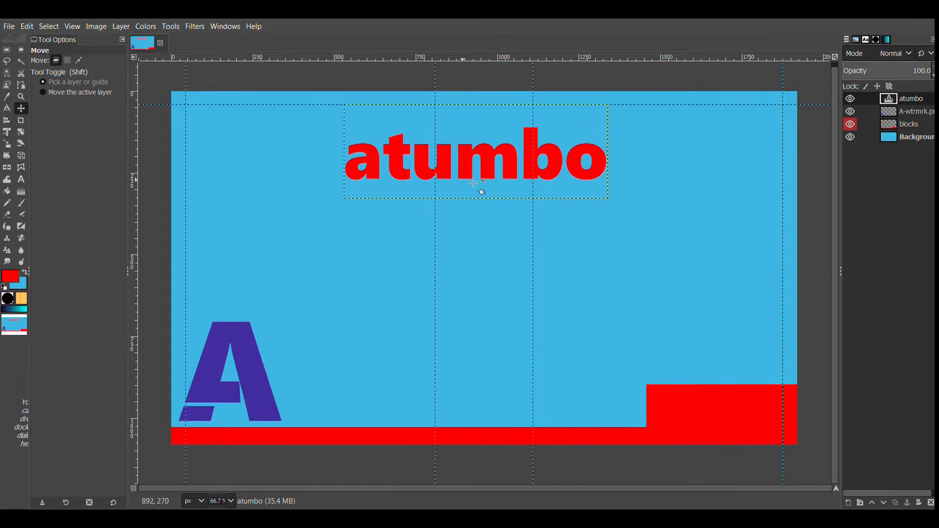
pyautogui.moveTo(510, 159); pyautogui.dragTo(509, 147)
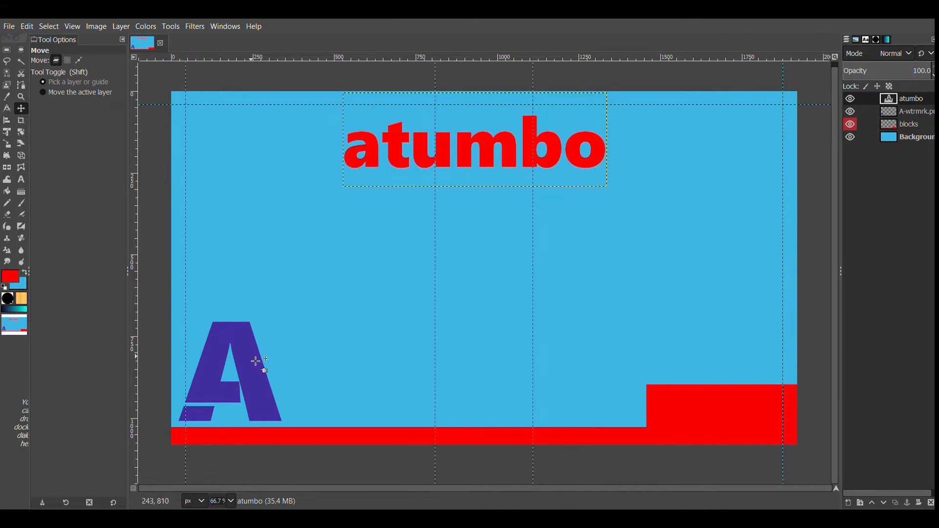
# Step: Move the purple A logo to the centre, directly under the atumbo text and slightly overlapping its lower edge
pyautogui.moveTo(256, 360); pyautogui.dragTo(492, 201)
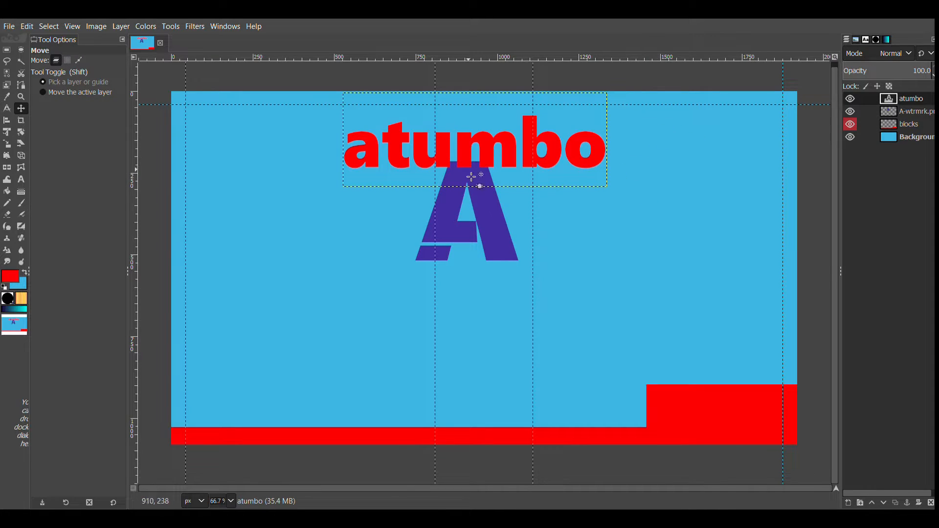
pyautogui.moveTo(489, 187); pyautogui.dragTo(498, 188)
# Step: Raise the A-wtrmrk.png layer above the atumbo text layer in the layer stack
pyautogui.press('pageup')
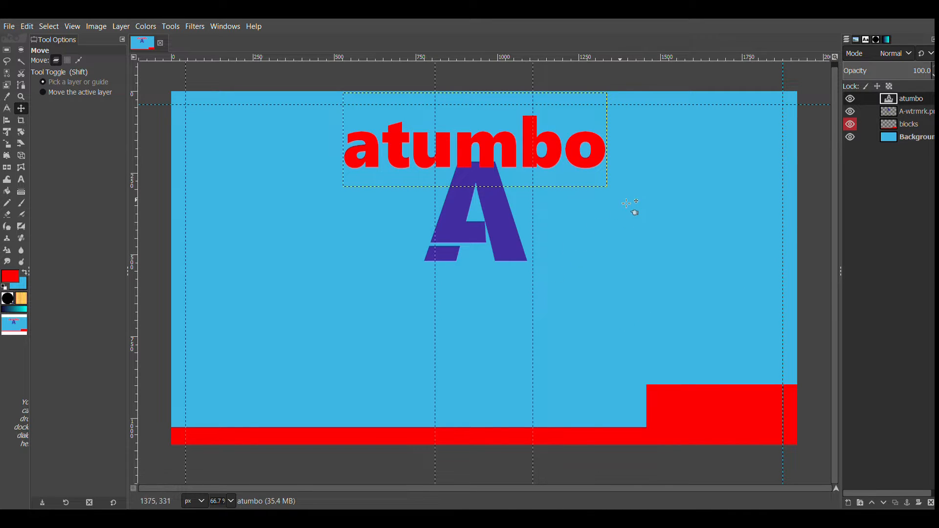
pyautogui.click(891, 113)
pyautogui.moveTo(892, 116); pyautogui.dragTo(891, 100)
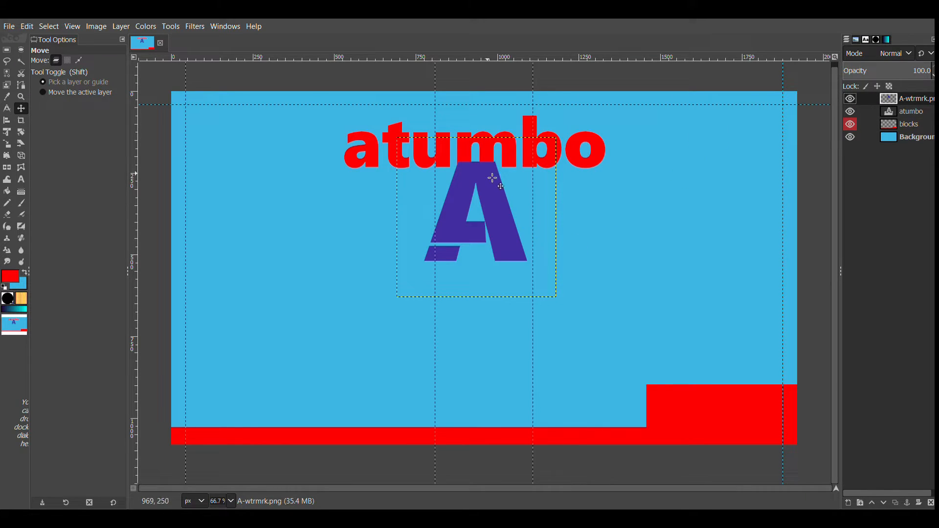
pyautogui.moveTo(892, 100); pyautogui.dragTo(894, 112)
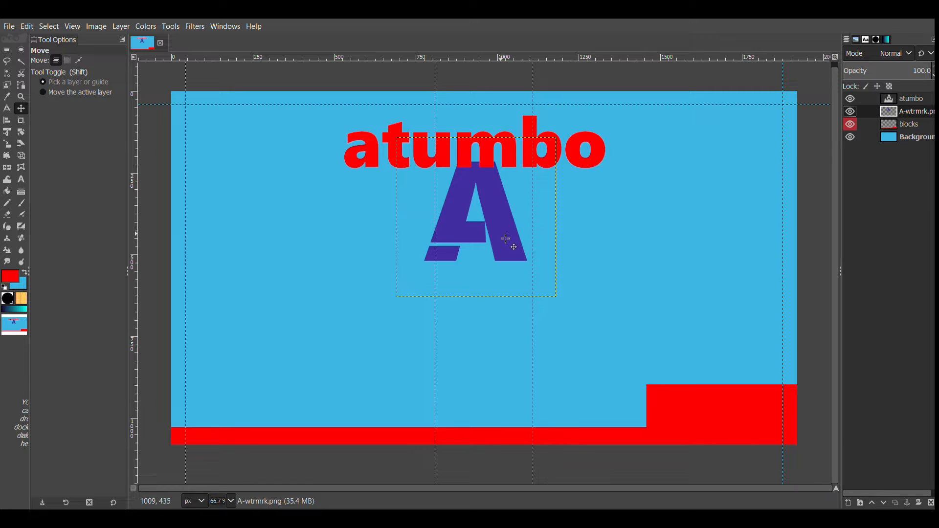
pyautogui.hotkey('ctrl', 'z')
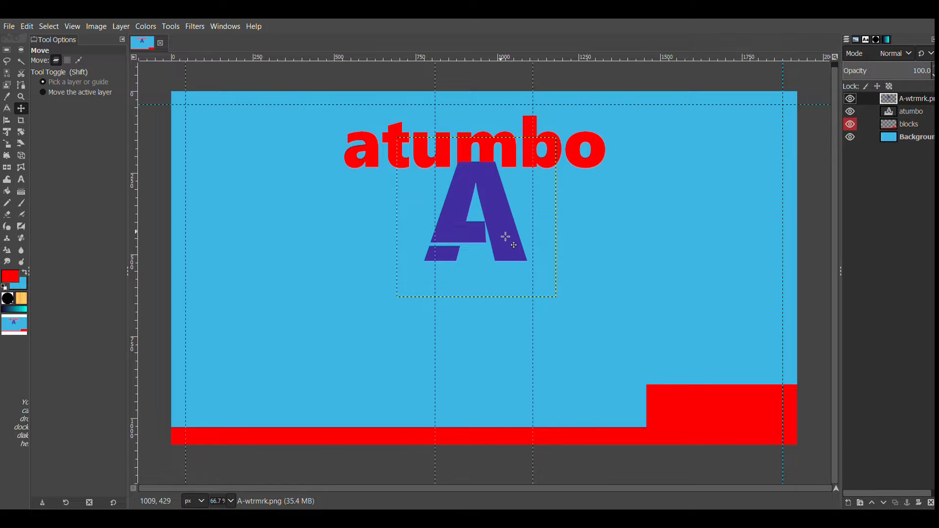
# Step: Undo the raising of the A-wtrmrk.png layer and the A logo's move to the centre
pyautogui.hotkey('ctrl', 'z')
pyautogui.hotkey('ctrl', 'z')
pyautogui.hotkey('ctrl', 'z')
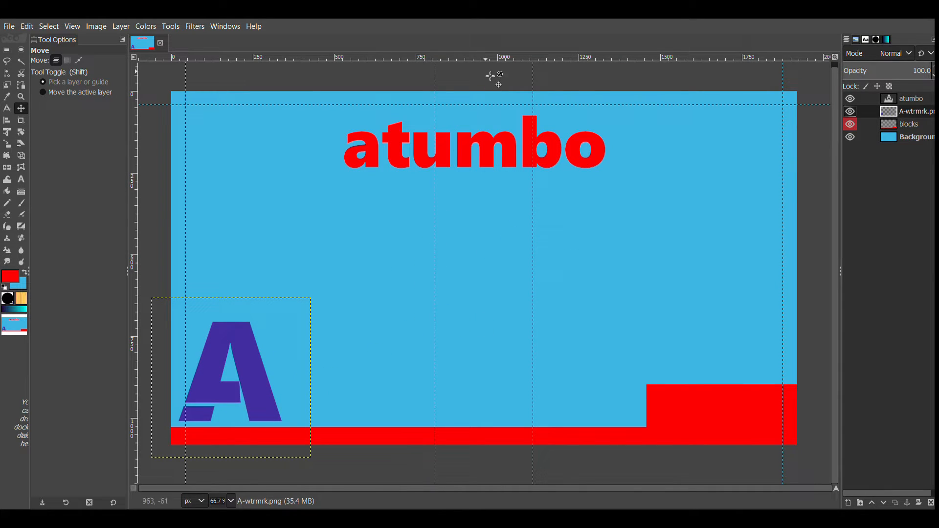
# Step: Add a horizontal guide along the red strip's upper edge and align the A logo to the lower-left guide corner
pyautogui.moveTo(488, 59); pyautogui.dragTo(492, 426)
pyautogui.moveTo(262, 383); pyautogui.dragTo(269, 383)
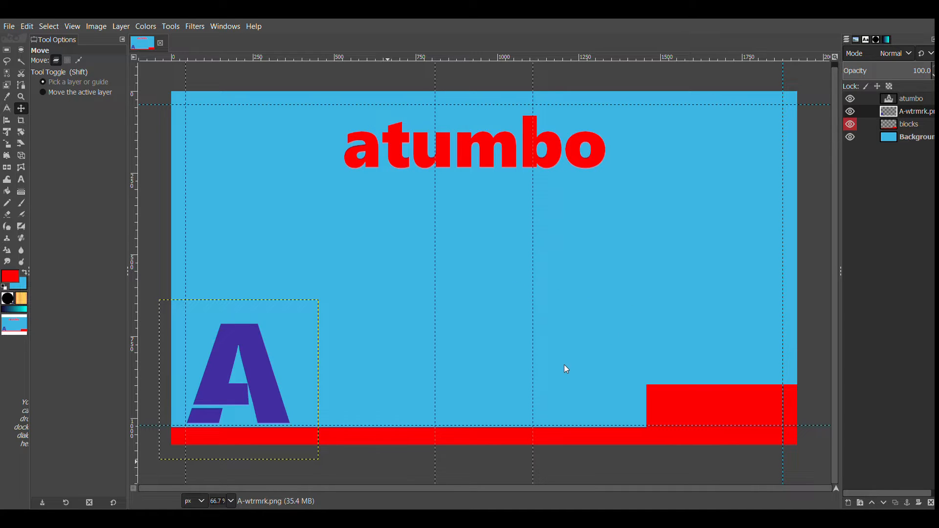
# Step: Import RLS_Logo_Final_RGB.png as a layer and scale it to 1188 × 693 px, placed centrally under the atumbo text
pyautogui.moveTo(307, 243); pyautogui.dragTo(304, 245)
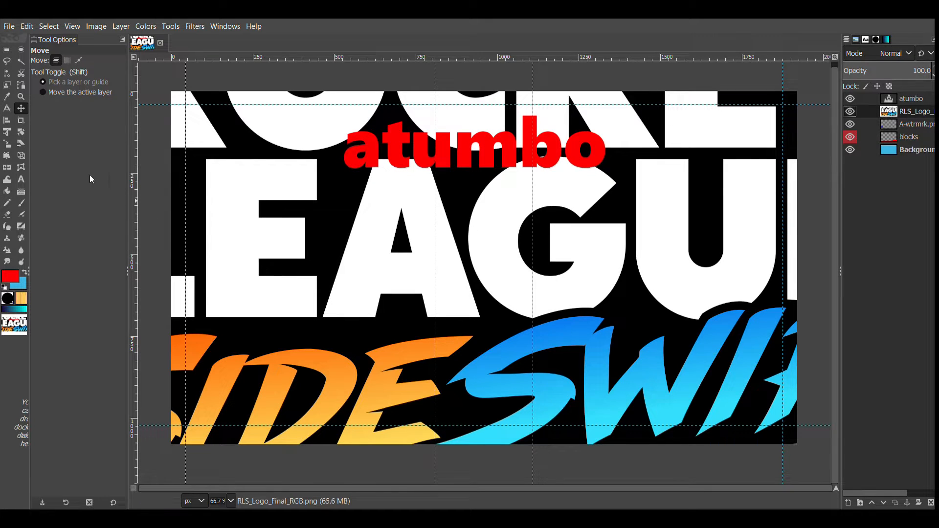
pyautogui.click(6, 144)
pyautogui.click(274, 128)
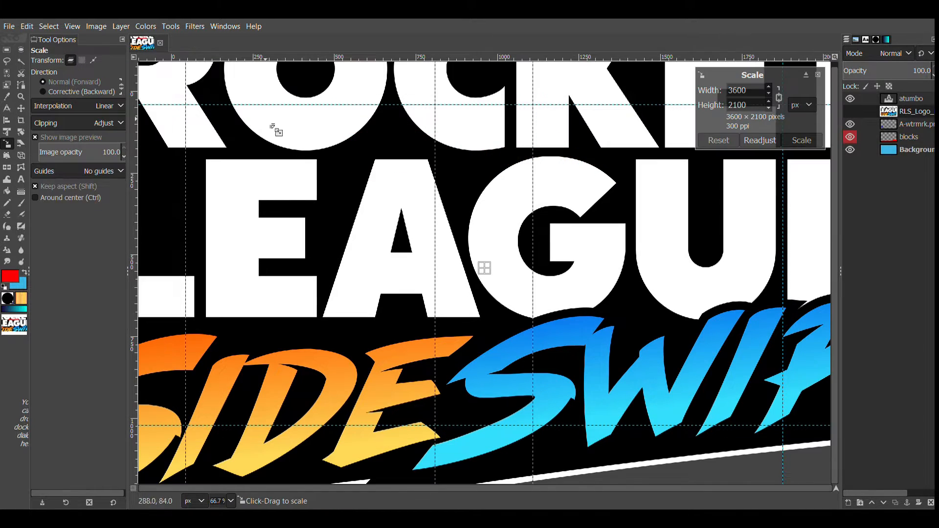
pyautogui.moveTo(274, 128); pyautogui.dragTo(429, 214)
pyautogui.moveTo(483, 271); pyautogui.dragTo(472, 282)
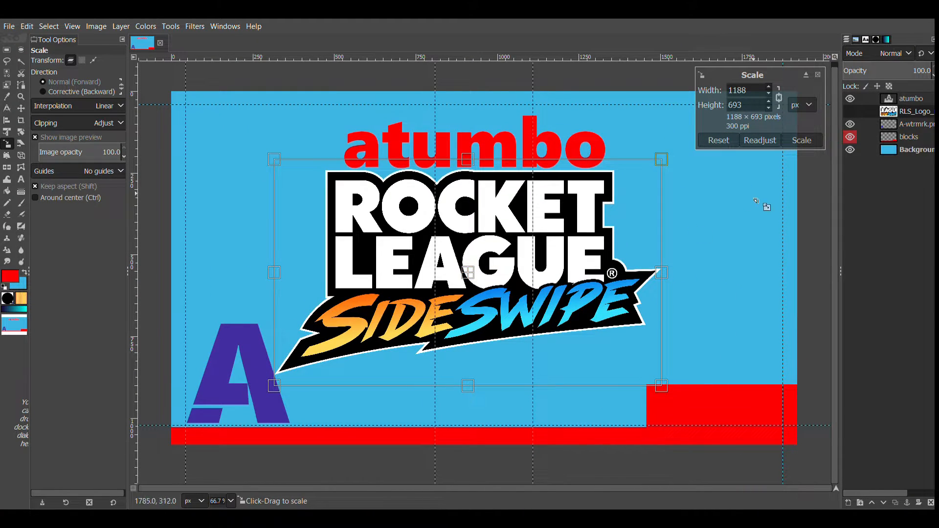
pyautogui.click(802, 140)
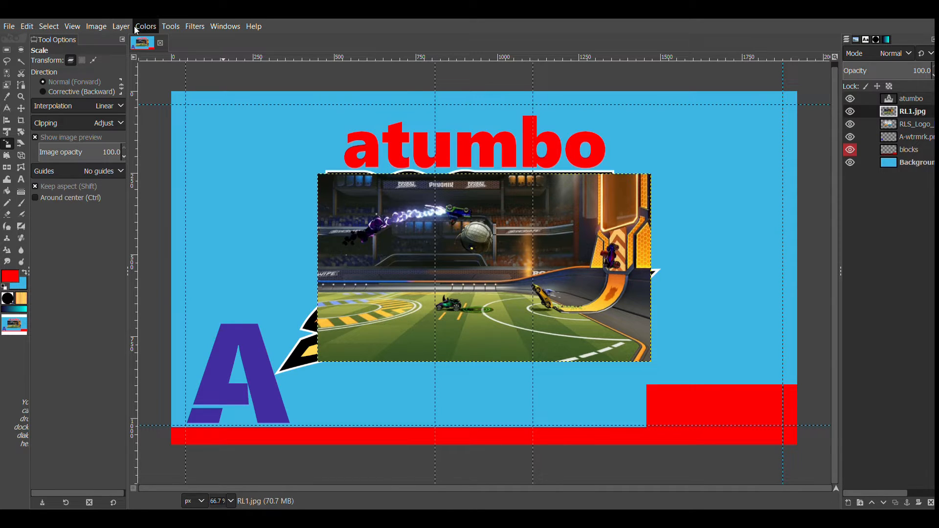
pyautogui.click(16, 29)
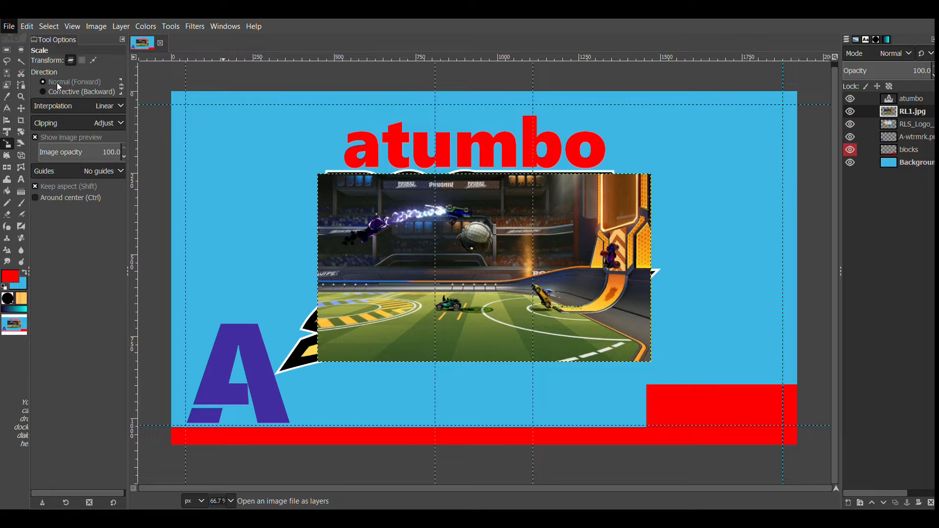
pyautogui.click(57, 83)
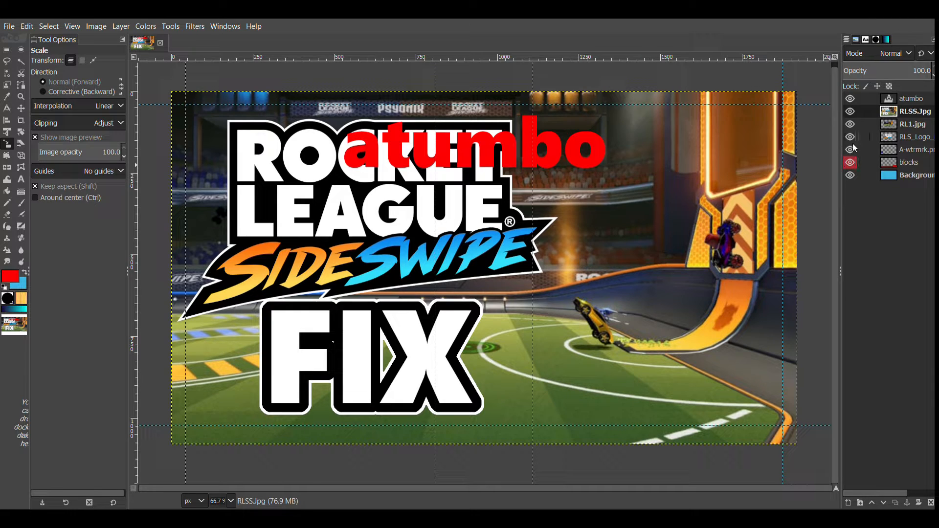
pyautogui.hotkey('ctrl', 'z')
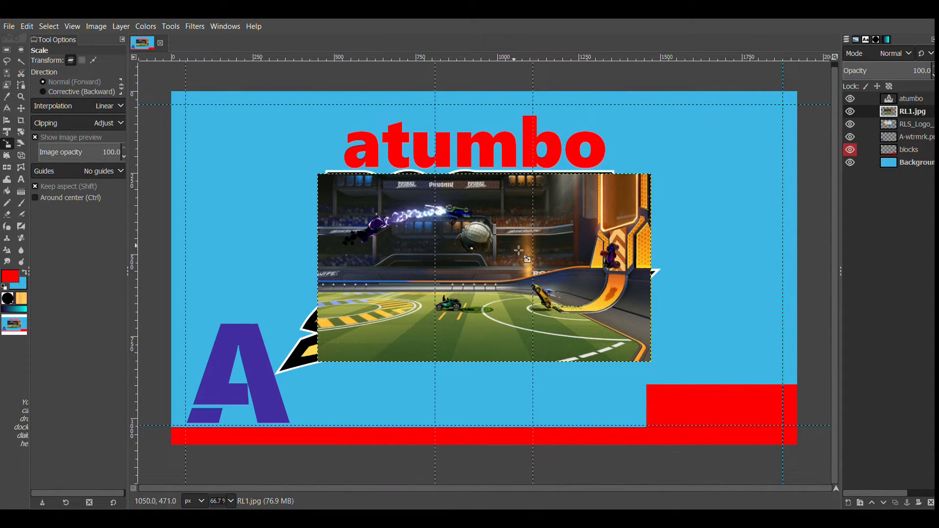
# Step: Scale the RL1.jpg layer to 1929 × 1085 px so it covers the canvas, and lower it beneath the blocks layer
pyautogui.moveTo(440, 247); pyautogui.dragTo(267, 186)
pyautogui.moveTo(583, 348); pyautogui.dragTo(729, 428)
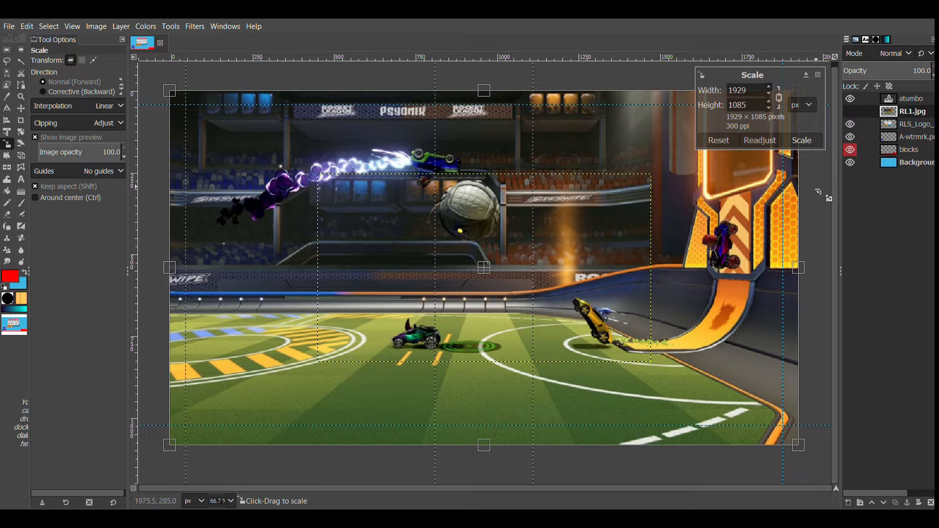
pyautogui.click(802, 141)
pyautogui.moveTo(899, 119); pyautogui.dragTo(859, 158)
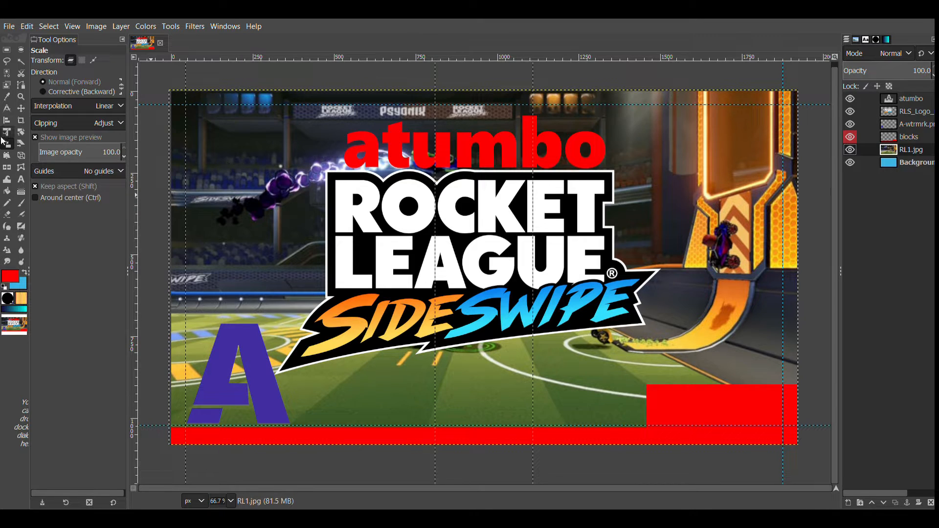
pyautogui.click(21, 108)
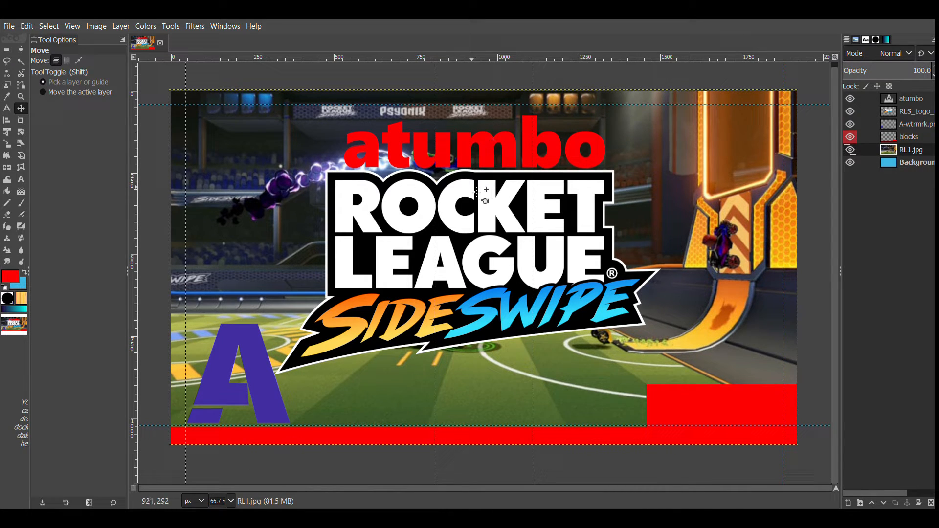
pyautogui.scroll(-5, 589, 239)
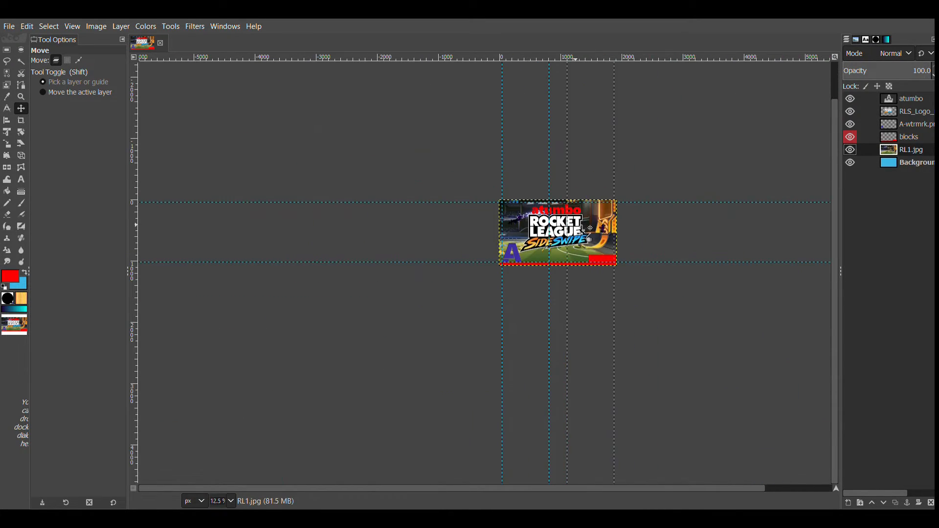
pyautogui.scroll(-1, 590, 228)
pyautogui.scroll(-1, 617, 233)
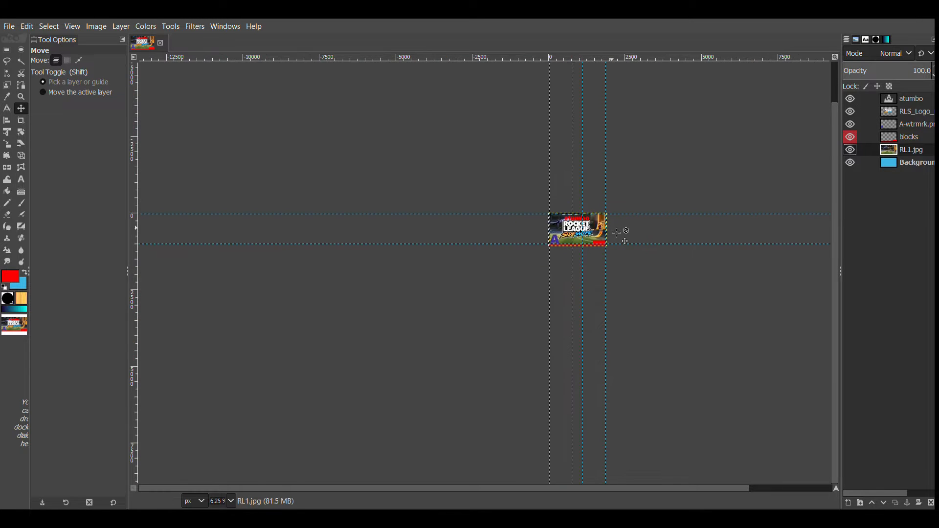
pyautogui.scroll(5, 570, 252)
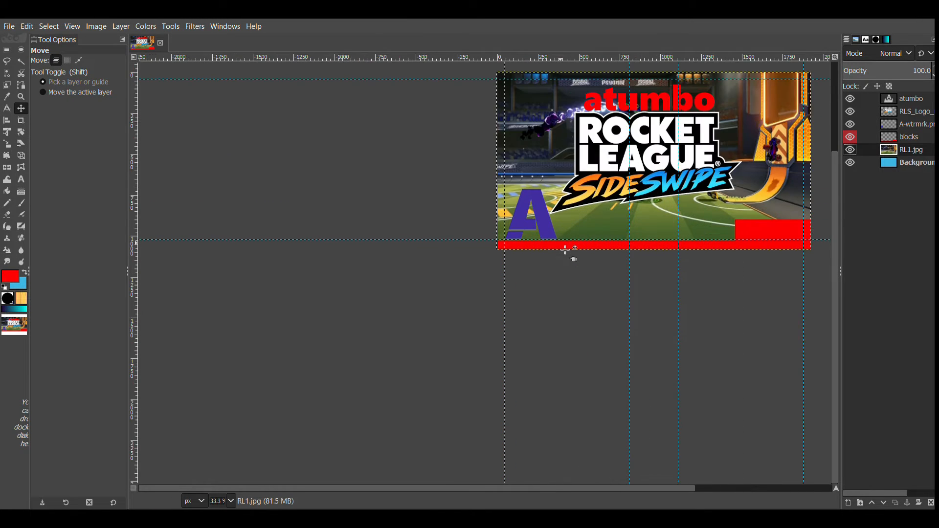
pyautogui.scroll(2, 566, 250)
pyautogui.scroll(3, 543, 244)
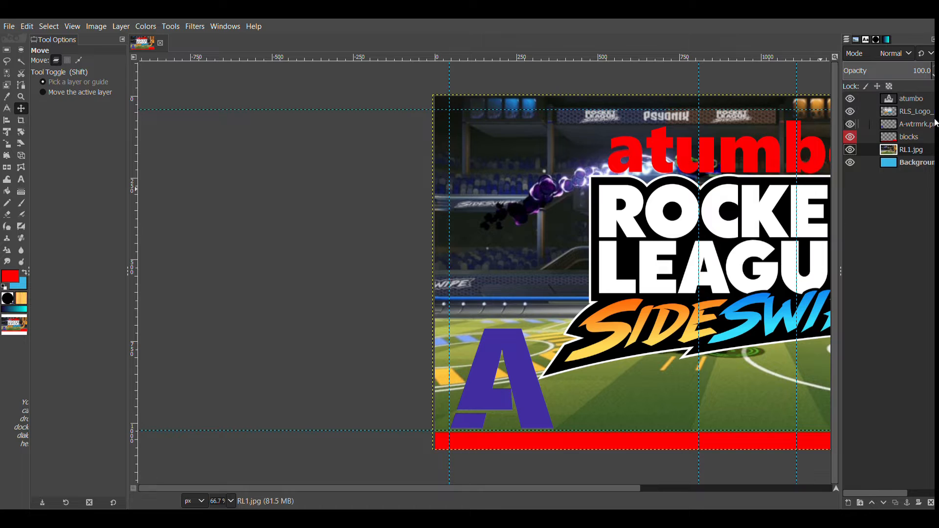
# Step: Fuzzy-select the A shape on the A-wtrmrk.png layer, with the selection grown slightly beyond the letter's edges
pyautogui.click(914, 123)
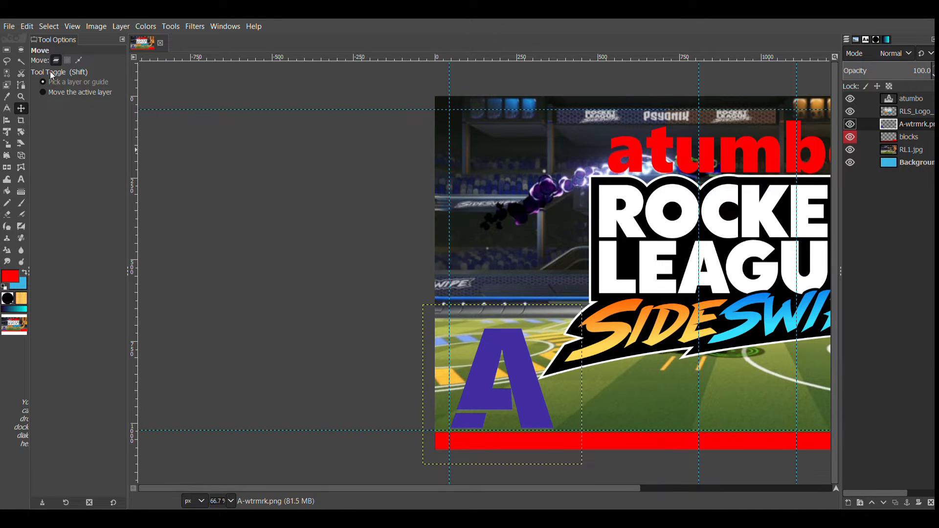
pyautogui.click(20, 61)
pyautogui.click(493, 345)
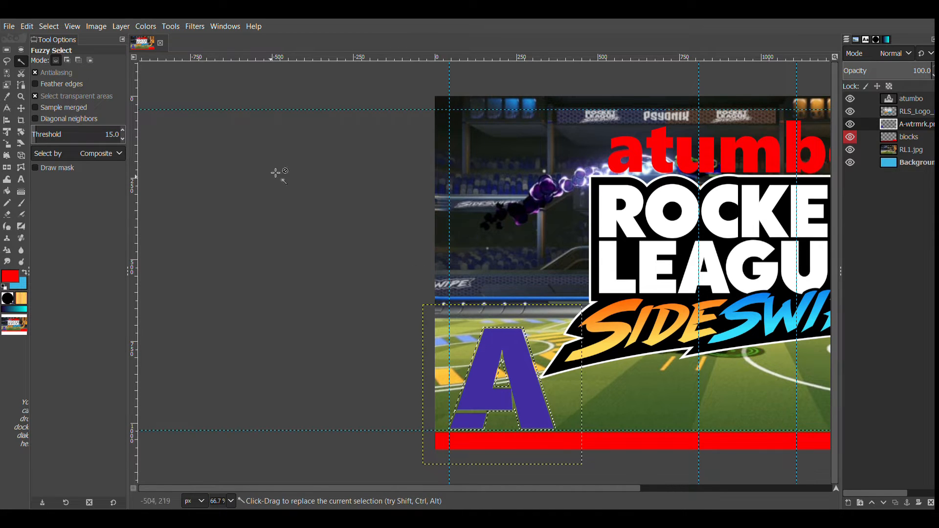
# Step: Create a new transparent layer named shadow above the A-wtrmrk.png layer
pyautogui.click(129, 26)
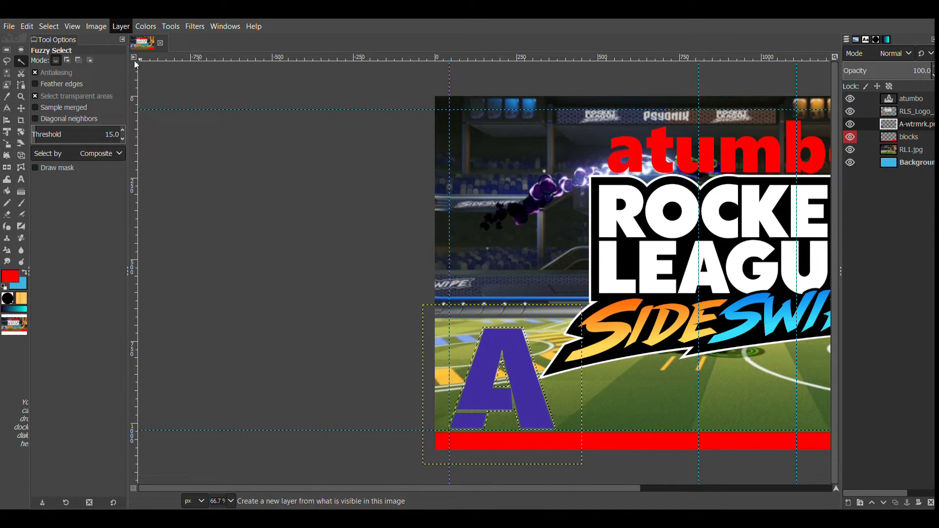
pyautogui.click(157, 46)
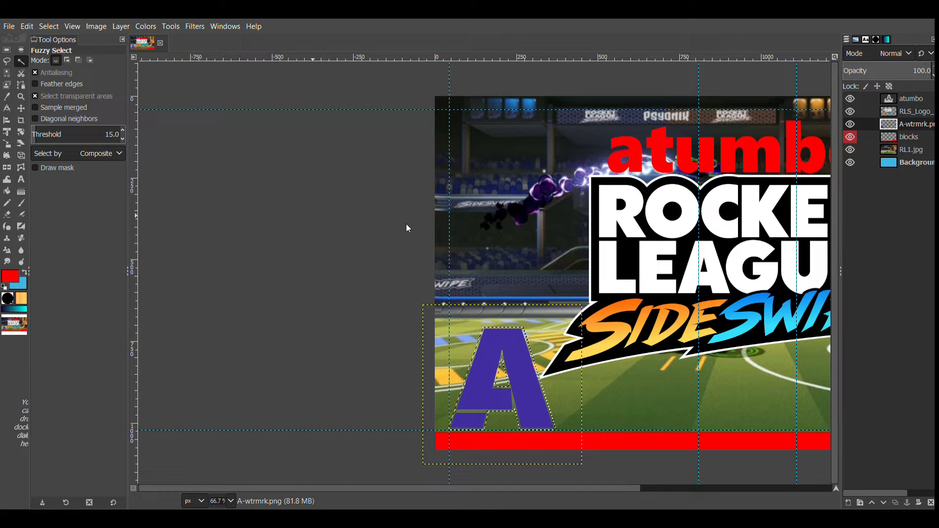
pyautogui.press('Return')
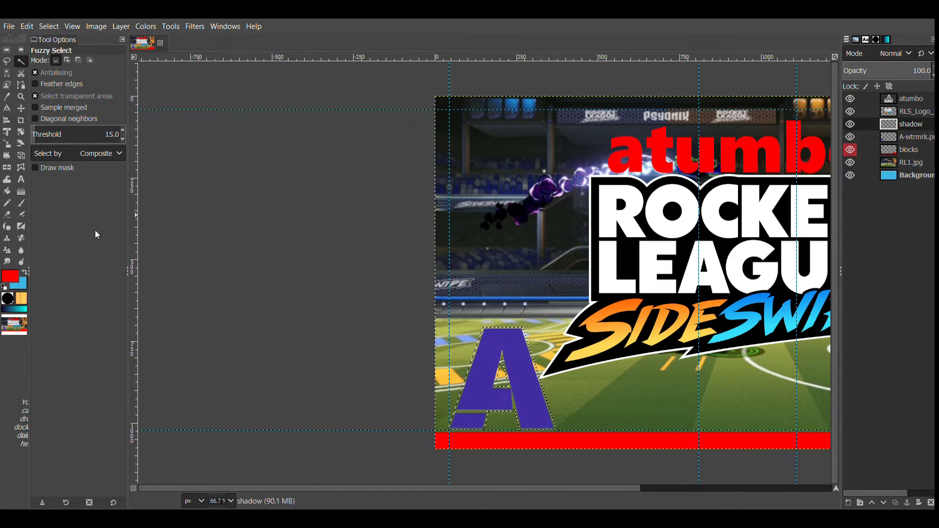
# Step: Fill the A-shaped selection with white on the shadow layer and lower that layer beneath A-wtrmrk.png
pyautogui.click(774, 238)
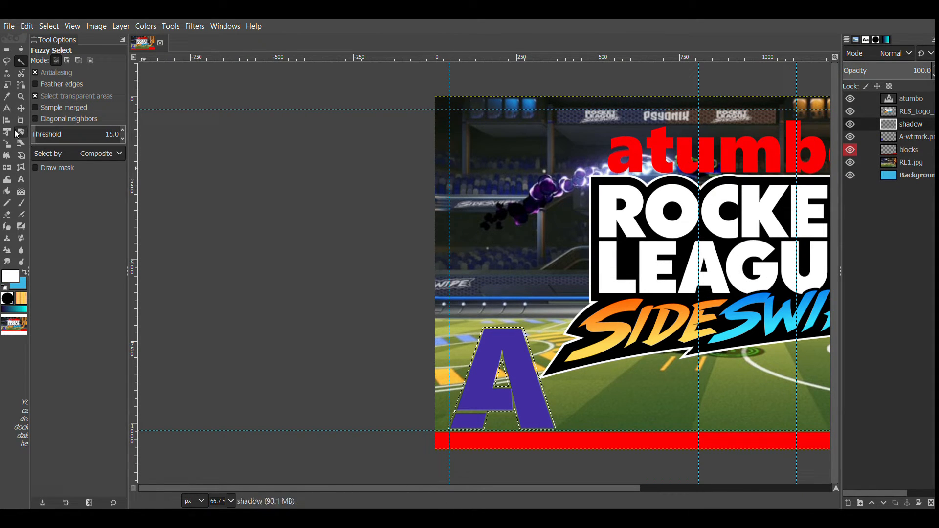
pyautogui.click(7, 191)
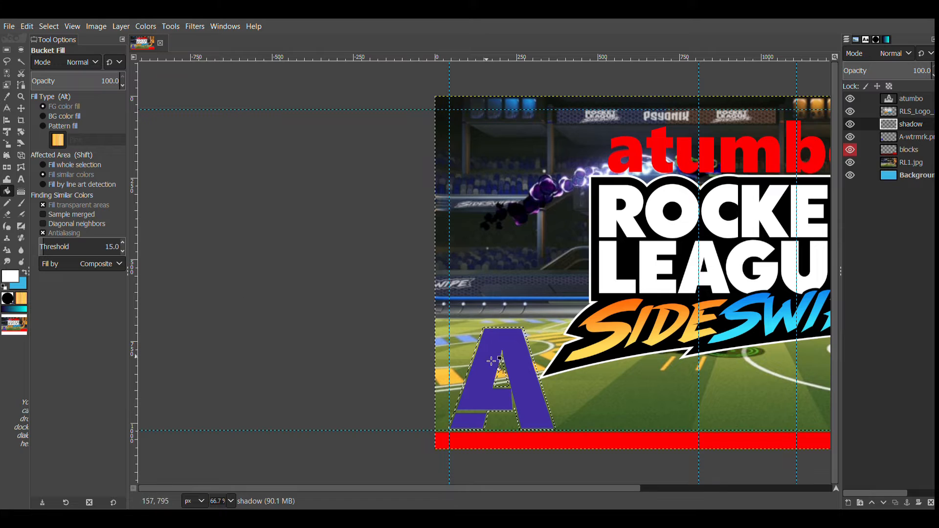
pyautogui.click(899, 126)
pyautogui.moveTo(900, 128); pyautogui.dragTo(902, 142)
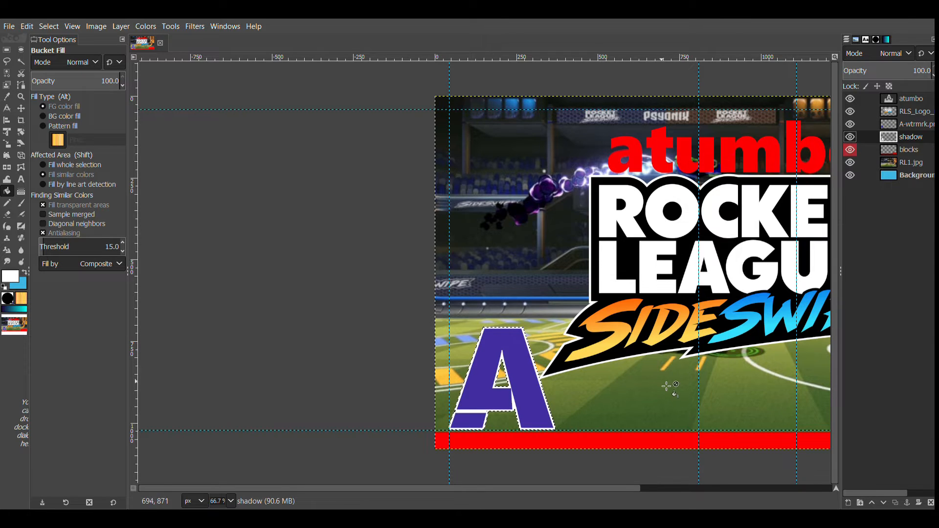
pyautogui.scroll(-6, 530, 302)
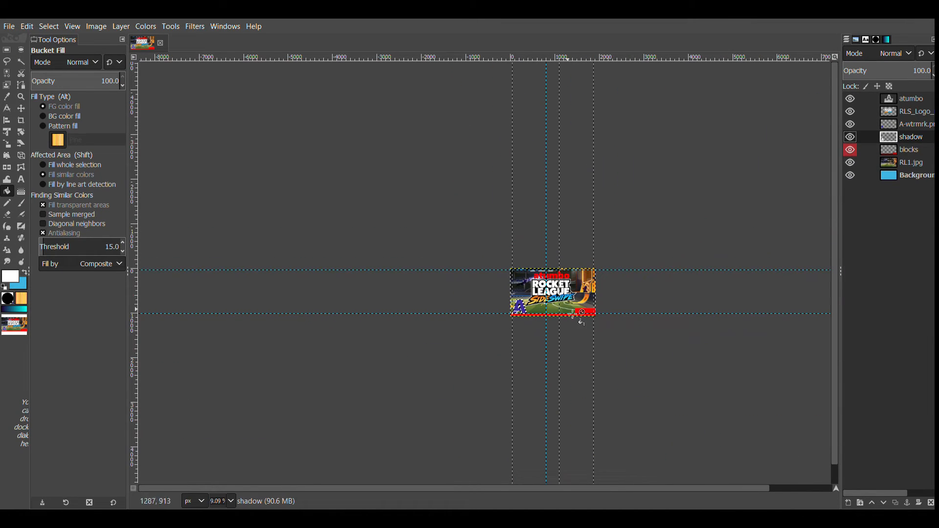
pyautogui.scroll(2, 581, 250)
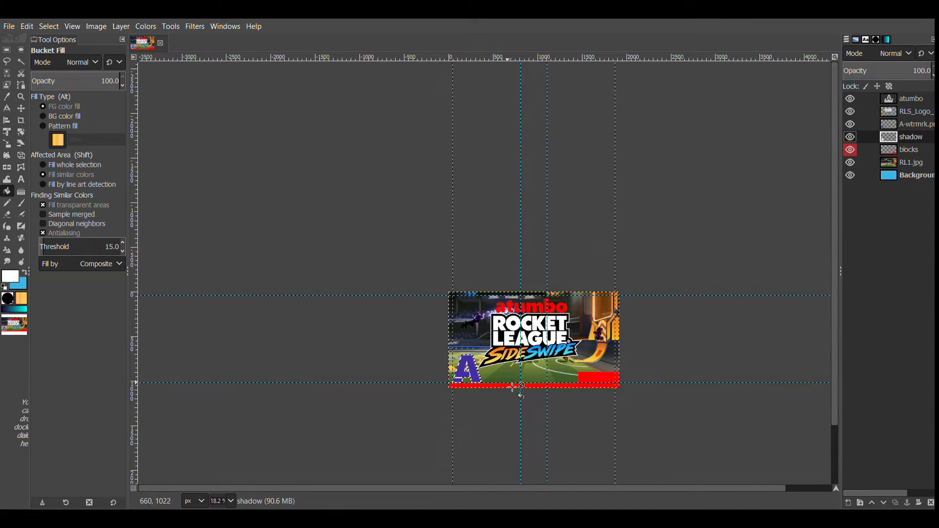
pyautogui.scroll(4, 513, 387)
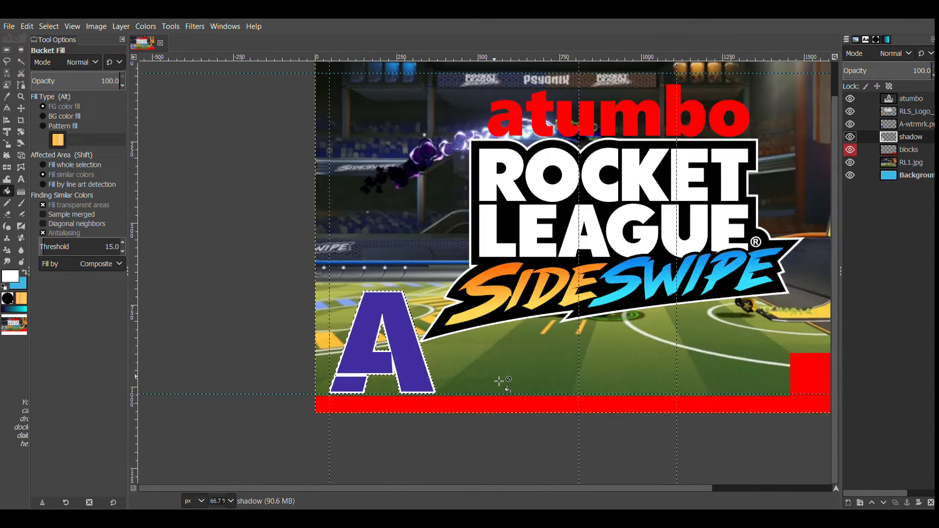
pyautogui.scroll(-4, 500, 381)
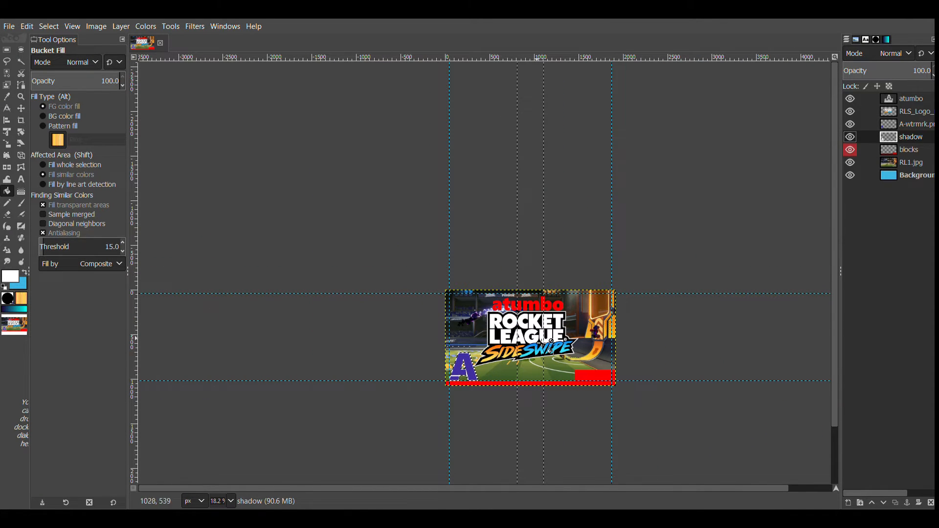
pyautogui.scroll(2, 549, 342)
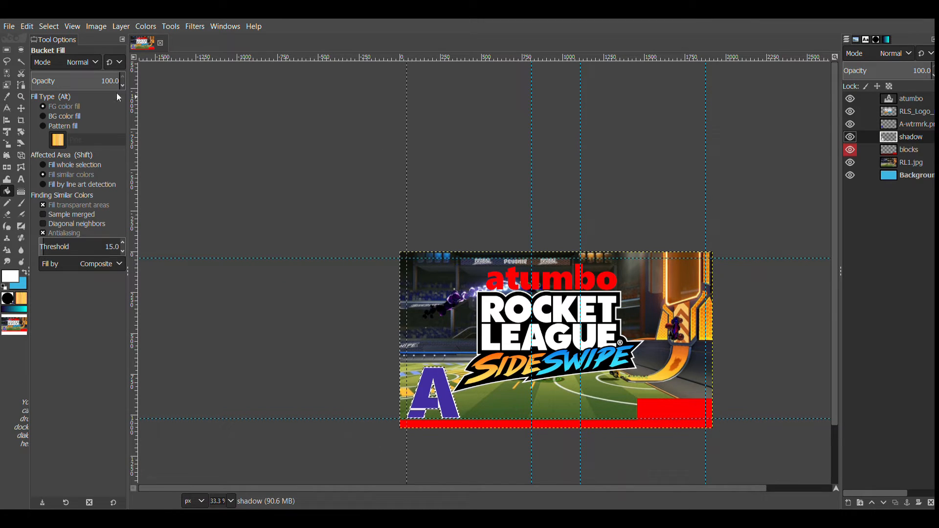
# Step: Clear the selection and recolour the A logo on the A-wtrmrk.png layer to black
pyautogui.click(7, 50)
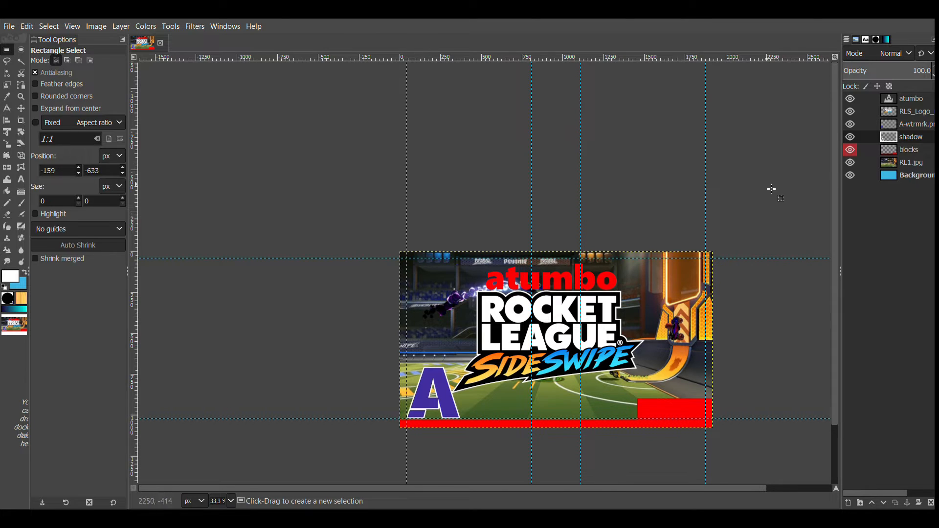
pyautogui.click(900, 126)
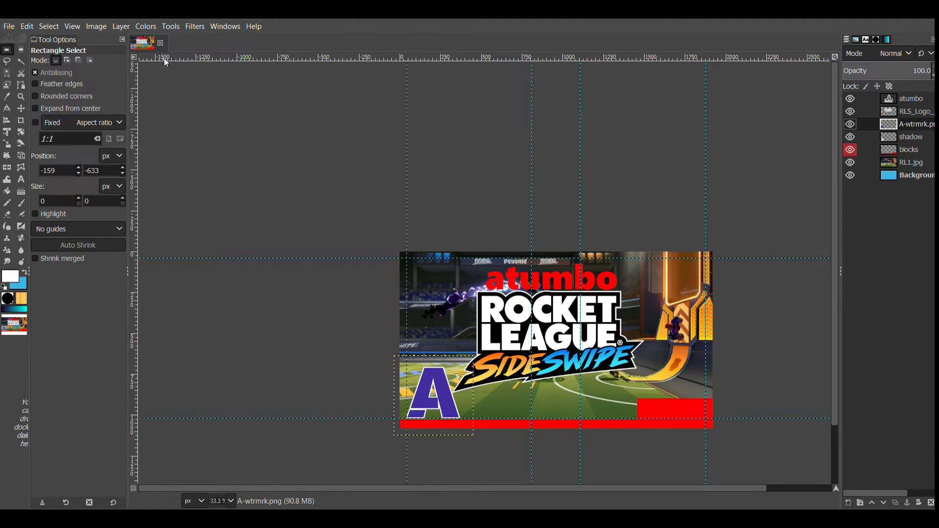
pyautogui.click(145, 28)
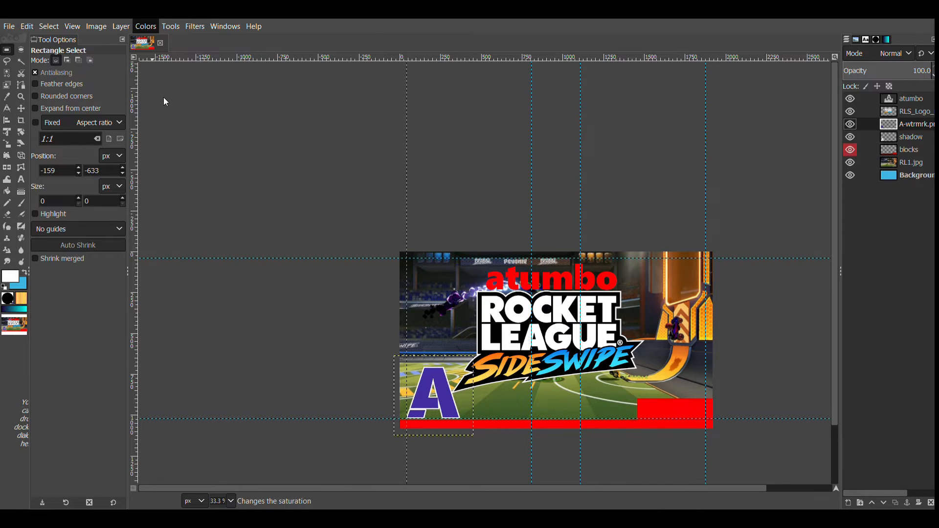
pyautogui.click(177, 119)
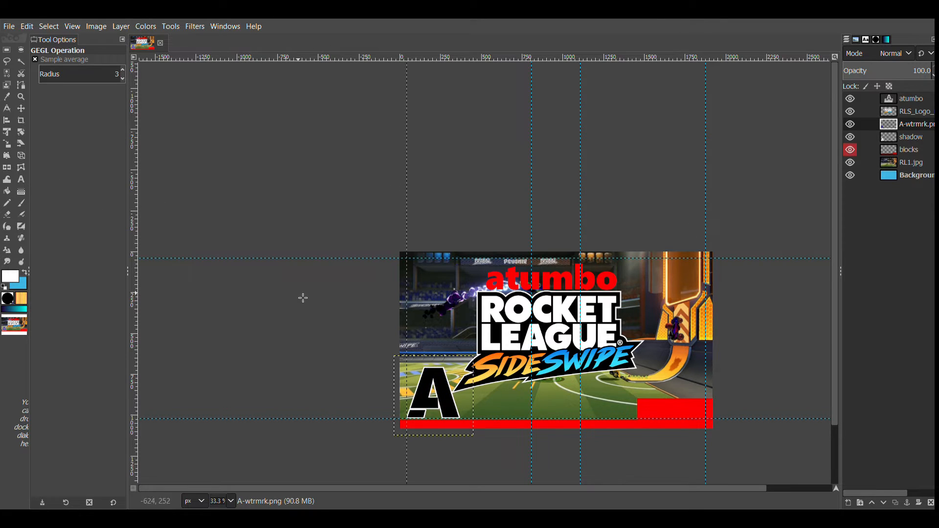
pyautogui.click(151, 237)
# Step: Recolour the atumbo text to white
pyautogui.click(911, 99)
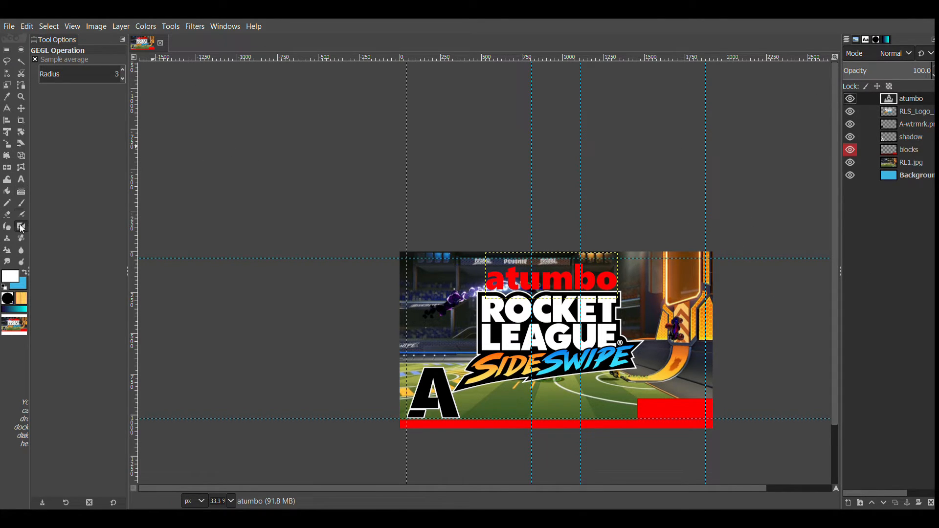
pyautogui.click(21, 180)
pyautogui.click(600, 283)
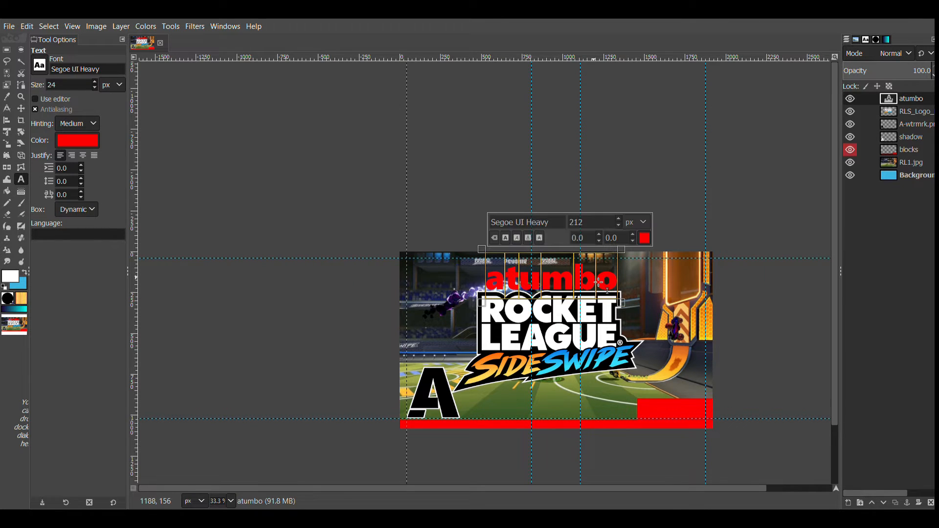
pyautogui.click(658, 297)
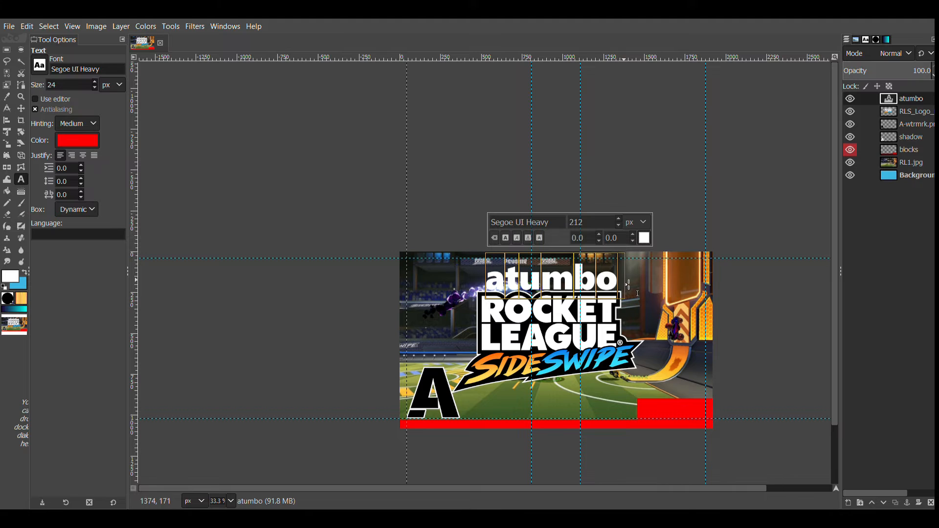
pyautogui.click(649, 274)
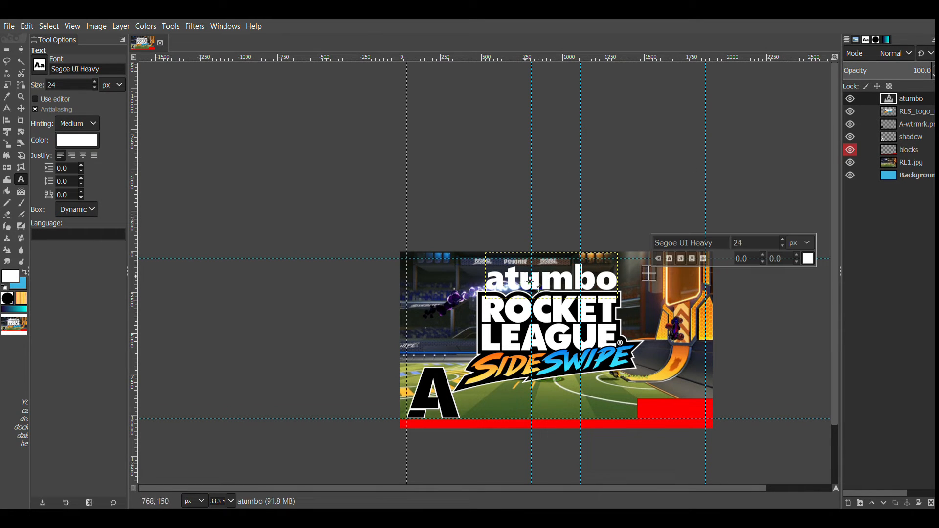
# Step: Fuzzy-select the letters a, t, u, m and b of the atumbo text together on its layer
pyautogui.scroll(4, 522, 285)
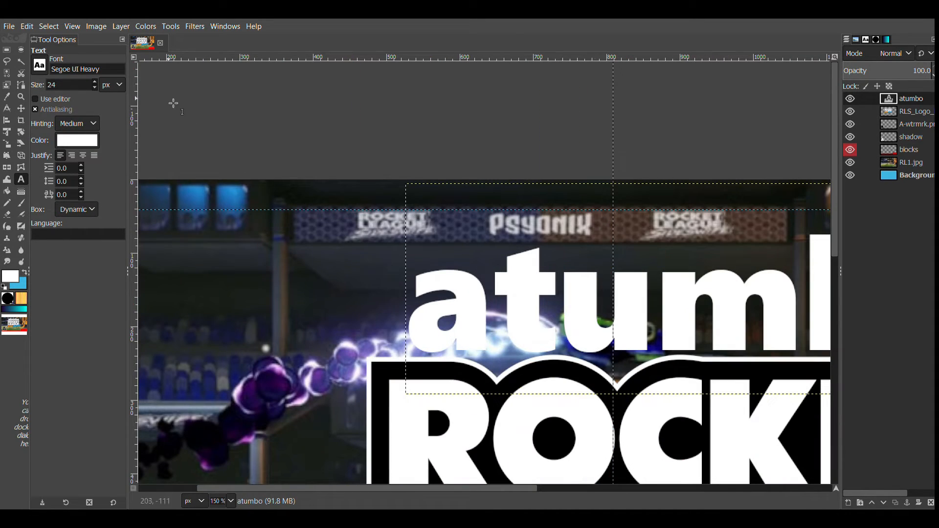
pyautogui.click(21, 61)
pyautogui.click(468, 286)
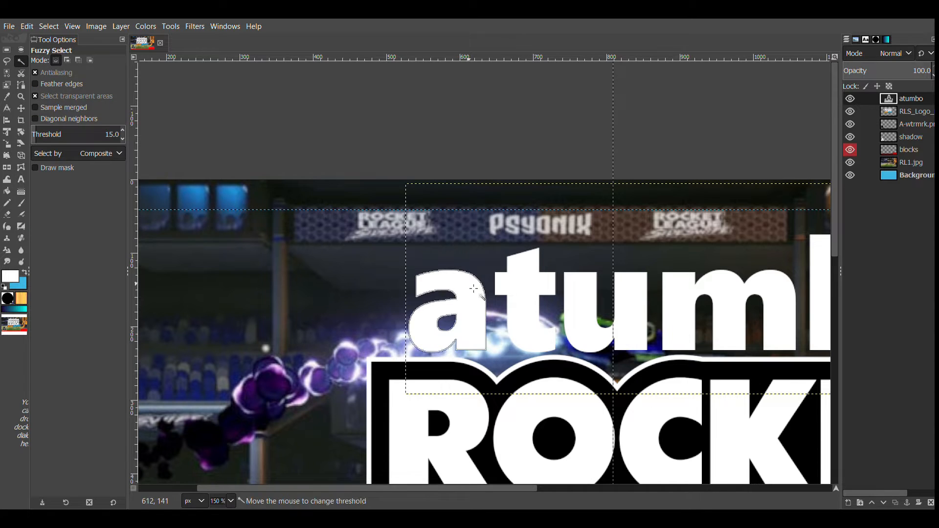
pyautogui.press('shift')
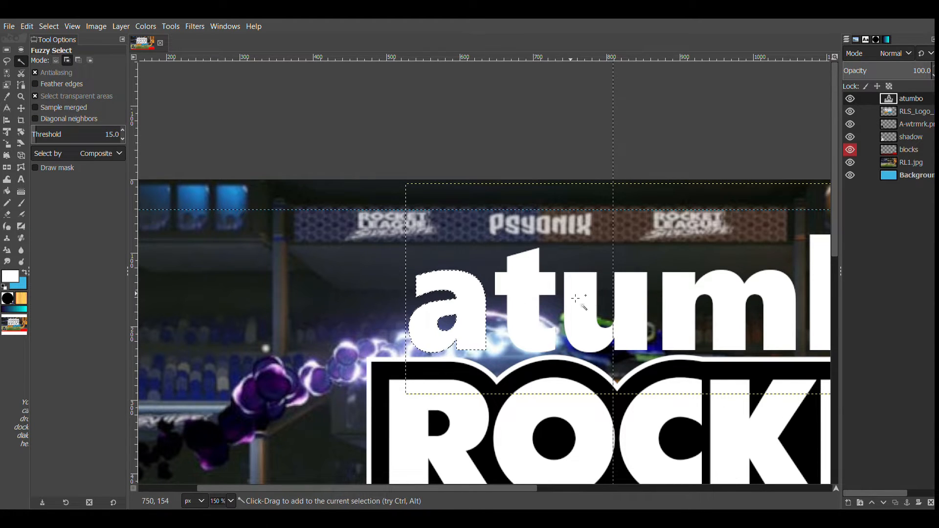
pyautogui.keyDown('shift'); pyautogui.click(540, 287); pyautogui.keyUp('shift')
pyautogui.keyDown('shift'); pyautogui.click(592, 298); pyautogui.keyUp('shift')
pyautogui.keyDown('shift'); pyautogui.click(692, 304); pyautogui.keyUp('shift')
pyautogui.keyDown('shift'); pyautogui.click(825, 303); pyautogui.keyUp('shift')
pyautogui.scroll(-3, 786, 301)
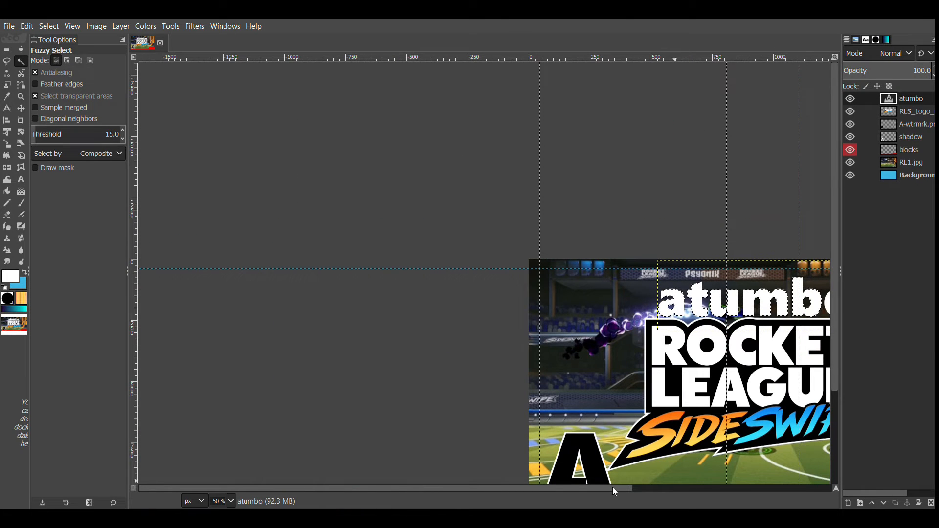
# Step: Add the final letter o to the selection and grow the selection slightly beyond the letters' edges
pyautogui.moveTo(612, 487); pyautogui.dragTo(648, 487)
pyautogui.scroll(-1, 559, 301)
pyautogui.scroll(4, 560, 301)
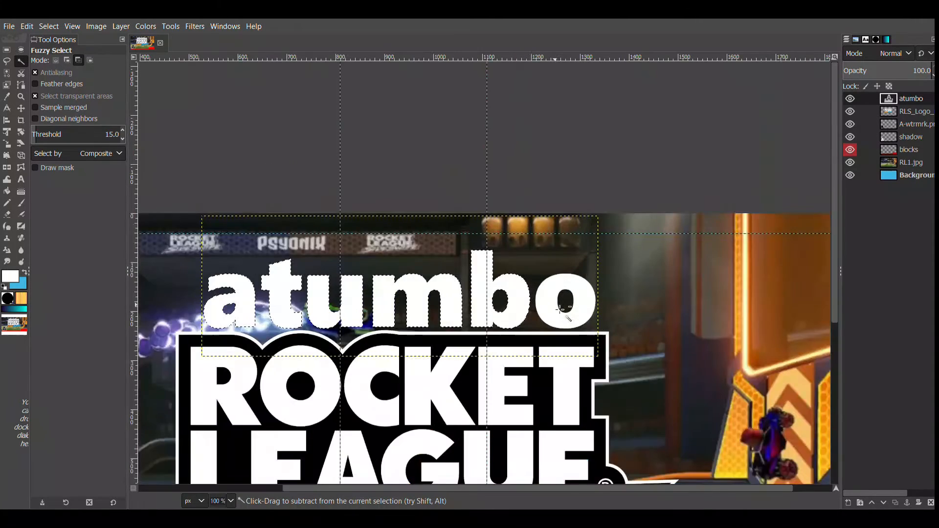
pyautogui.scroll(-3, 561, 309)
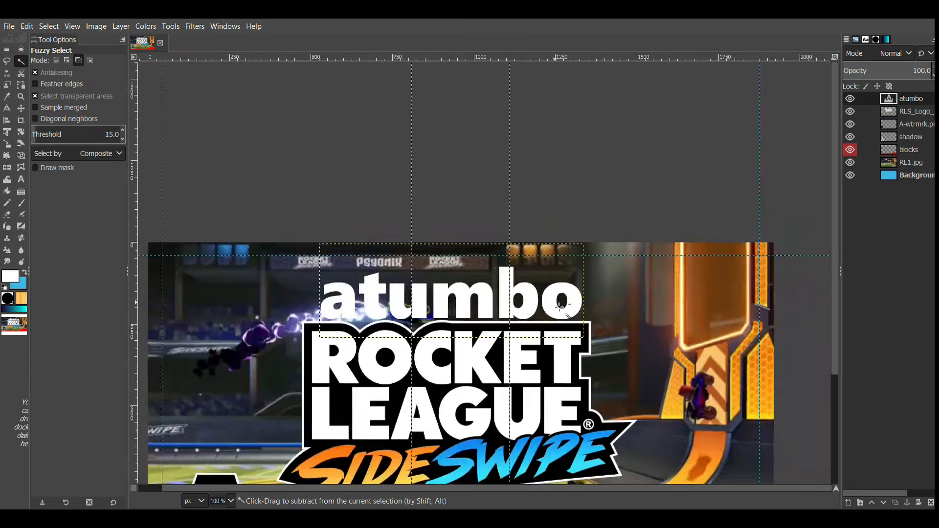
pyautogui.scroll(2, 464, 308)
pyautogui.click(49, 26)
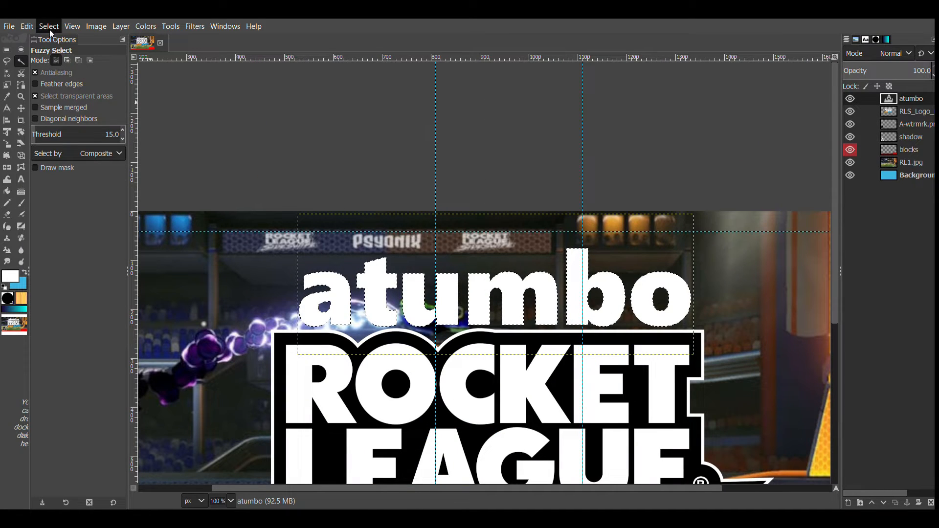
pyautogui.click(73, 183)
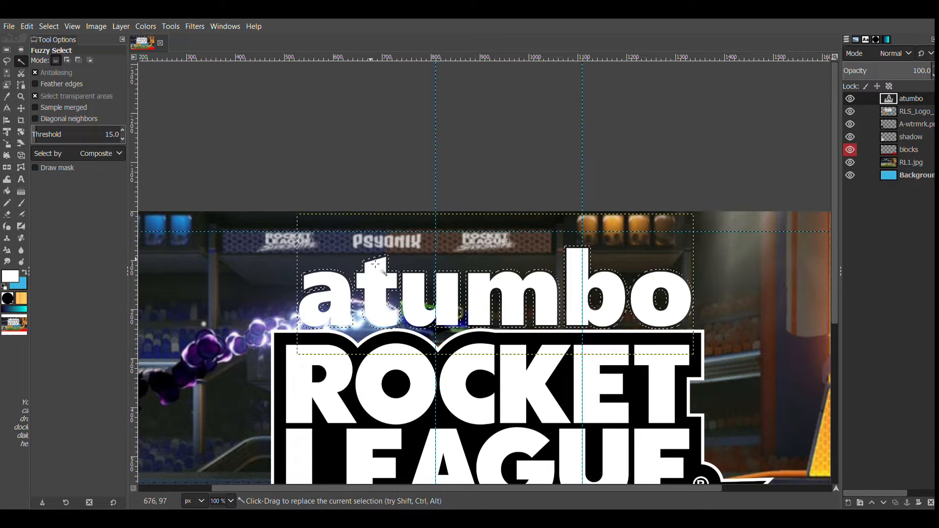
# Step: Fill the grown letter selection with black on the shadow layer
pyautogui.click(900, 137)
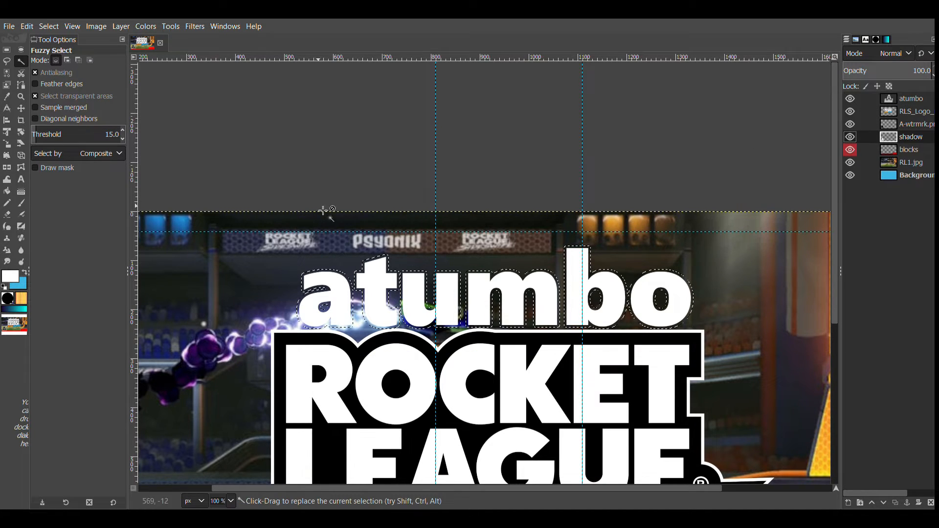
pyautogui.click(7, 190)
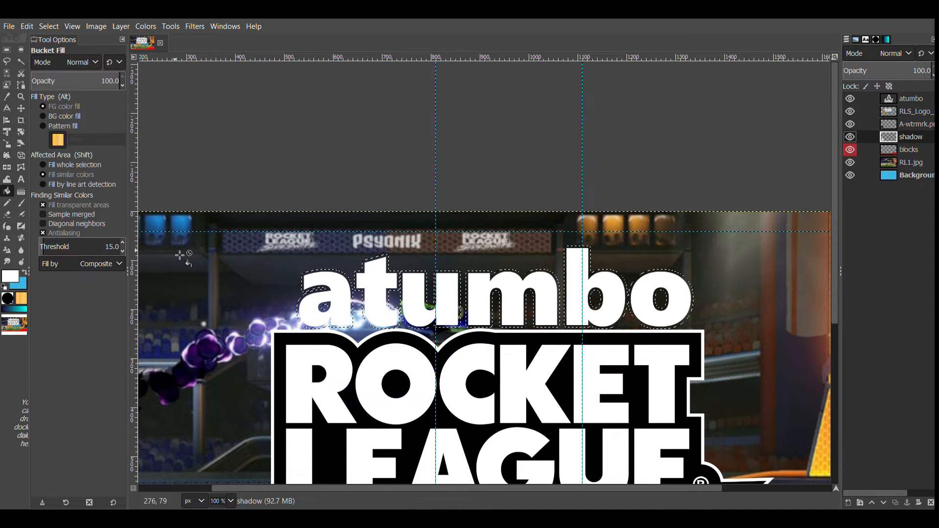
pyautogui.click(333, 289)
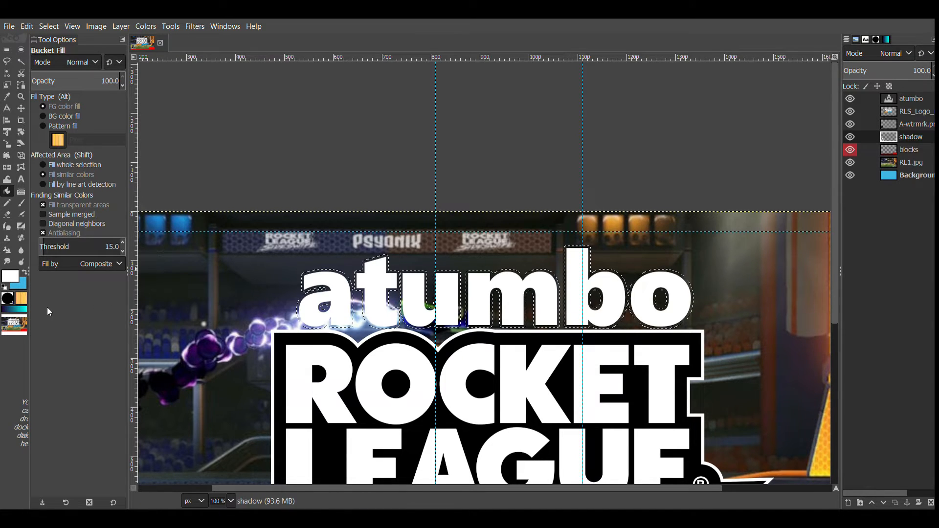
pyautogui.click(803, 236)
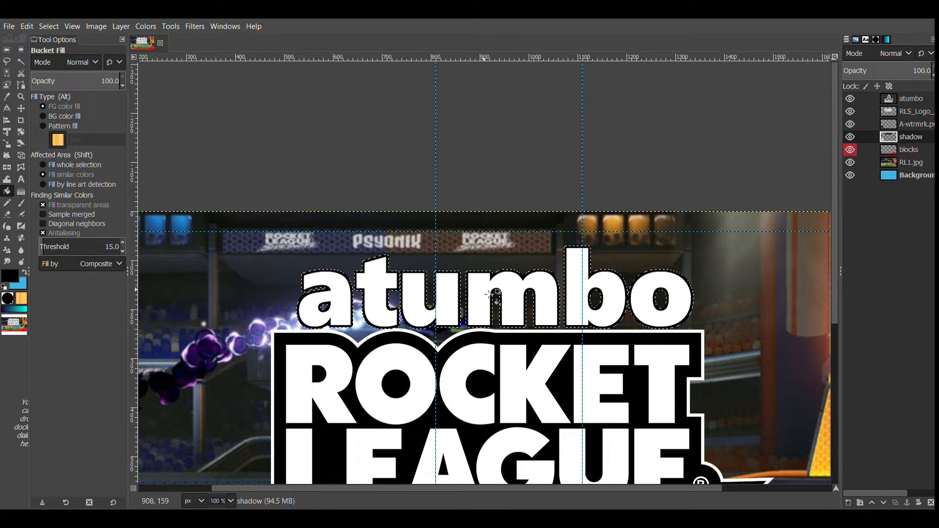
# Step: Grow the selection further around the black outline and create a transparent layer named shadow2 above the shadow layer
pyautogui.click(7, 61)
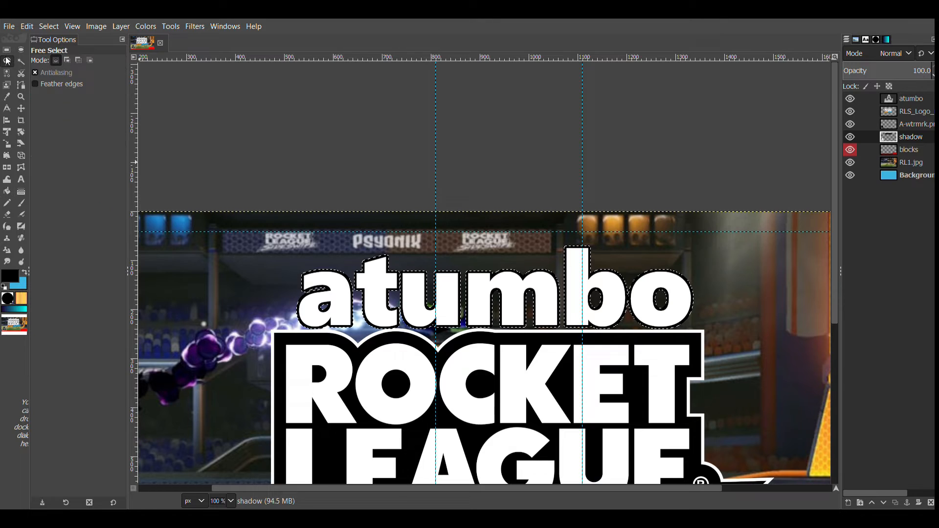
pyautogui.click(314, 130)
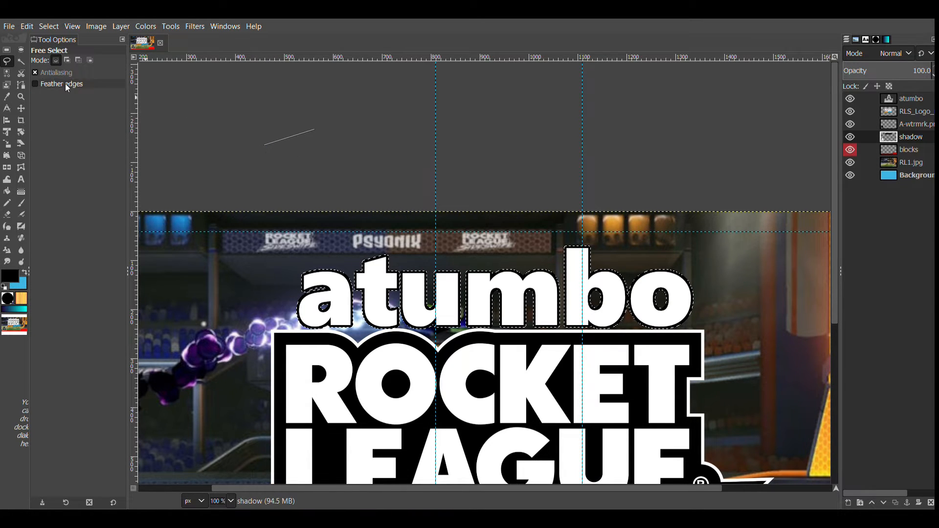
pyautogui.click(58, 26)
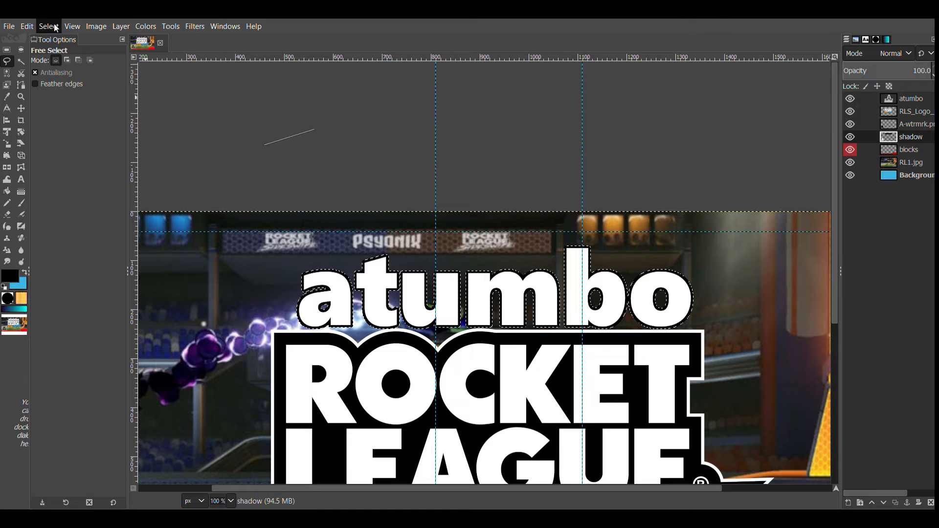
pyautogui.click(79, 185)
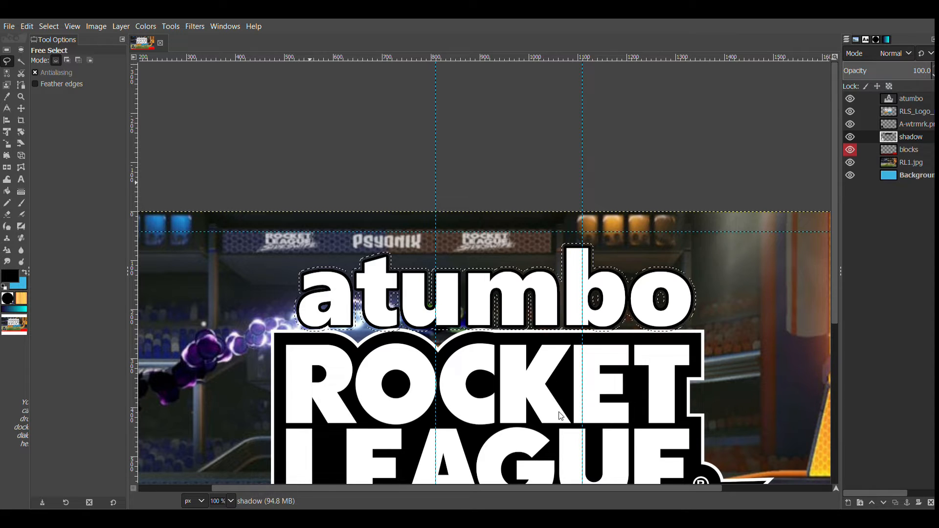
pyautogui.hotkey('shift', 'ctrl', 'd')
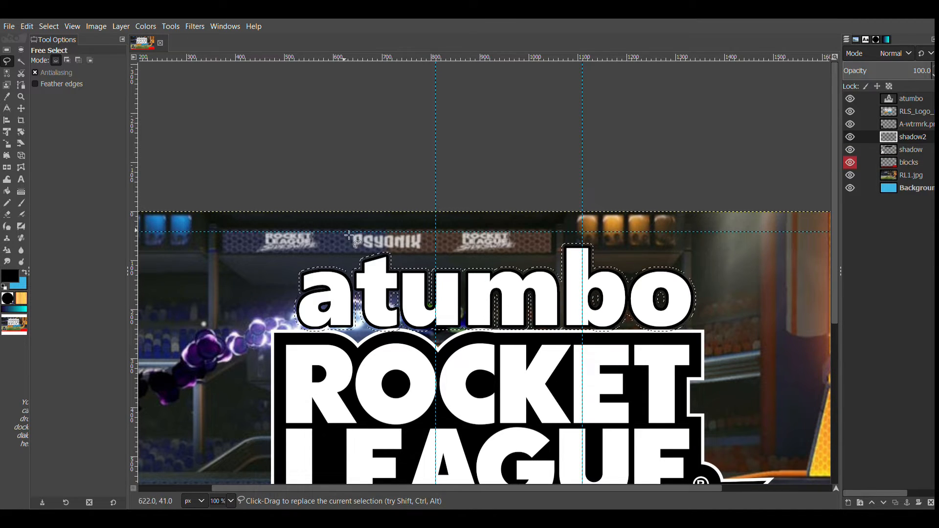
# Step: Set the foreground colour to white and activate Bucket Fill with the shadow layer selected
pyautogui.click(904, 153)
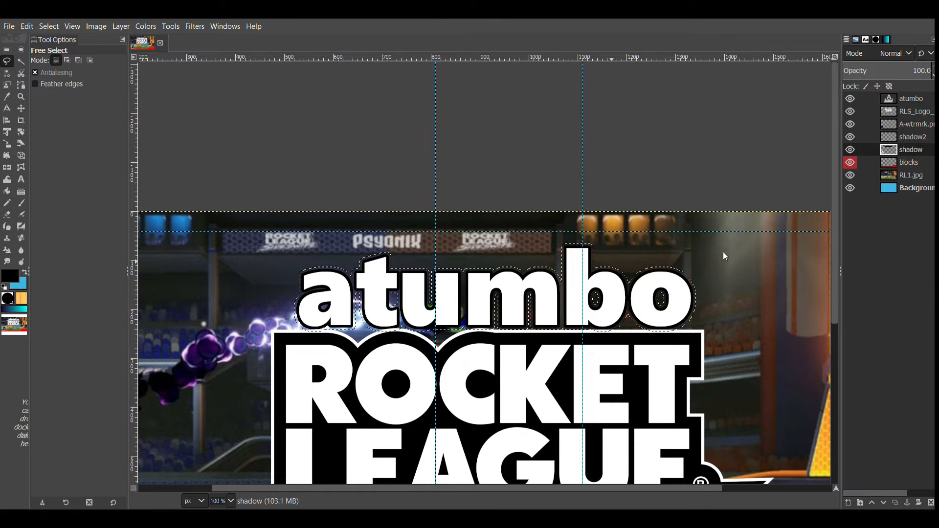
pyautogui.click(751, 233)
pyautogui.click(762, 270)
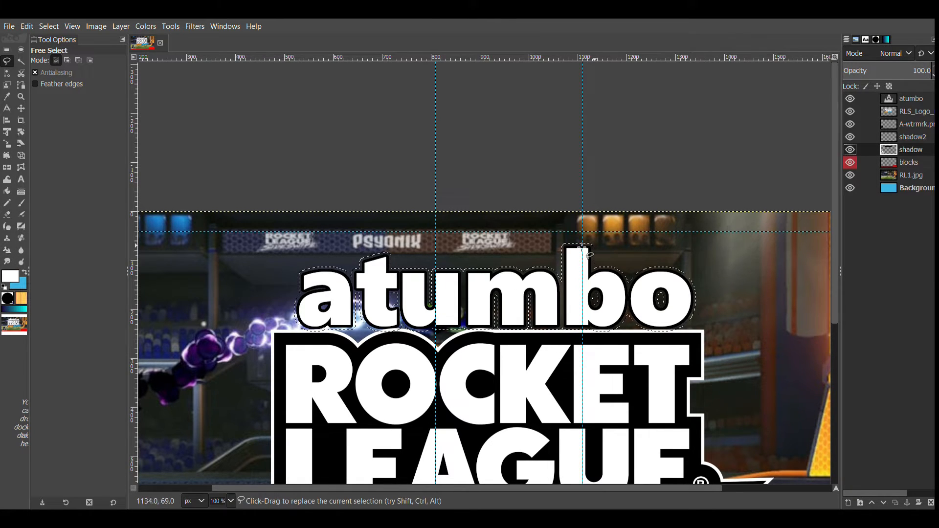
pyautogui.click(7, 191)
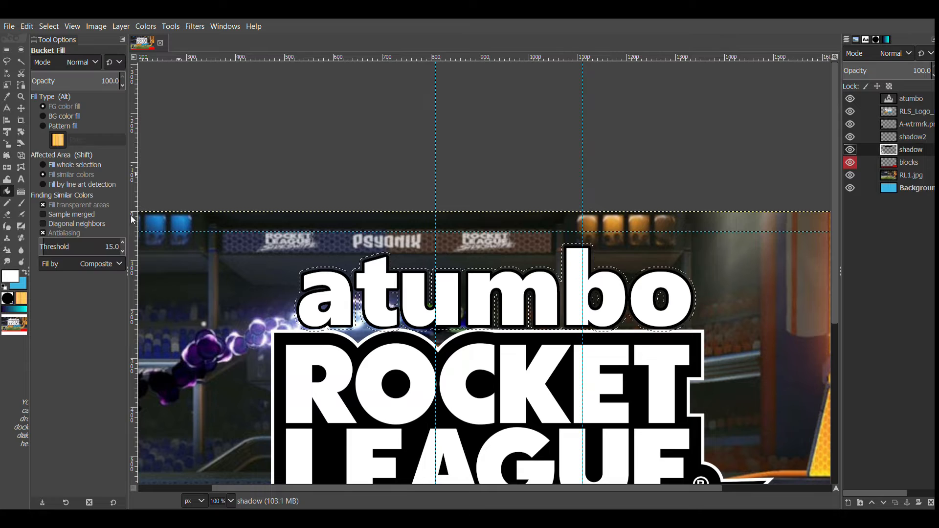
# Step: Try to fill the enlarged letter selection with white on the shadow layer
pyautogui.click(338, 286)
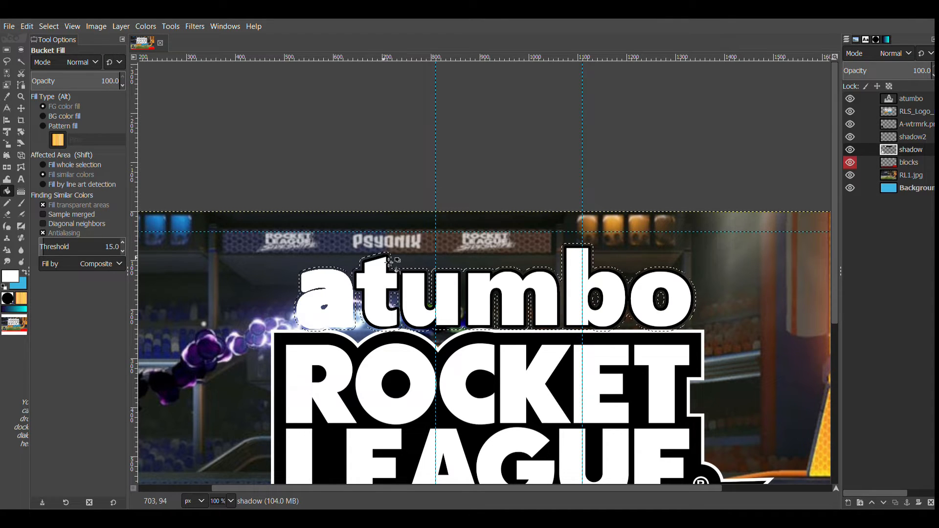
pyautogui.hotkey('ctrl', 'z')
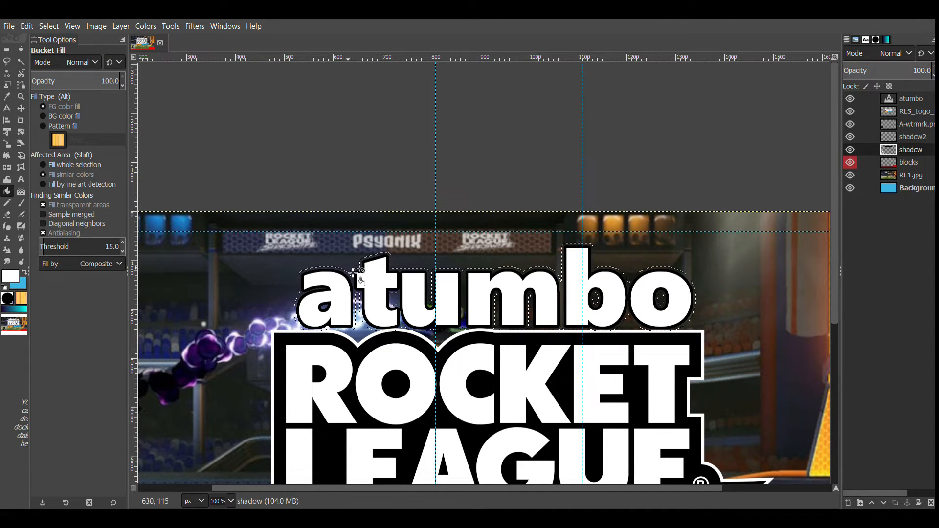
pyautogui.click(360, 279)
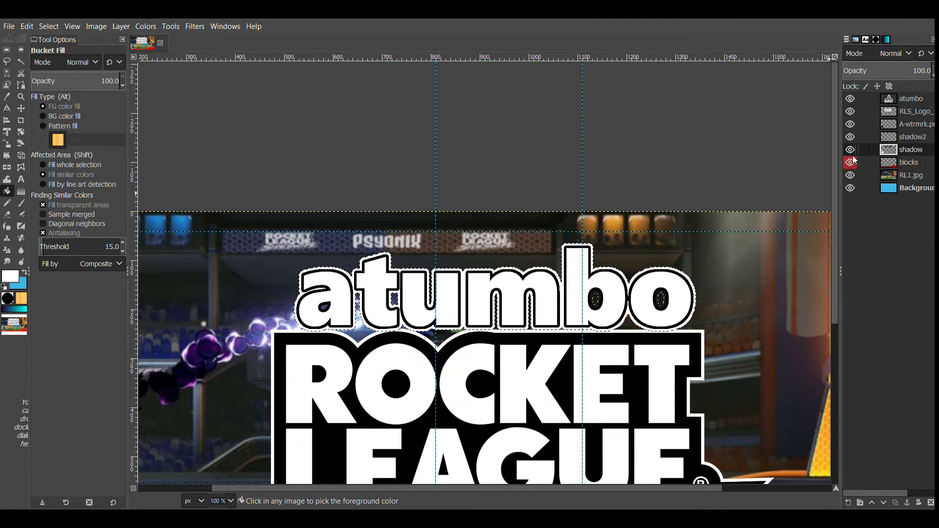
# Step: Fill the enlarged letter selection with white on the shadow2 layer and lower that layer beneath shadow
pyautogui.click(910, 137)
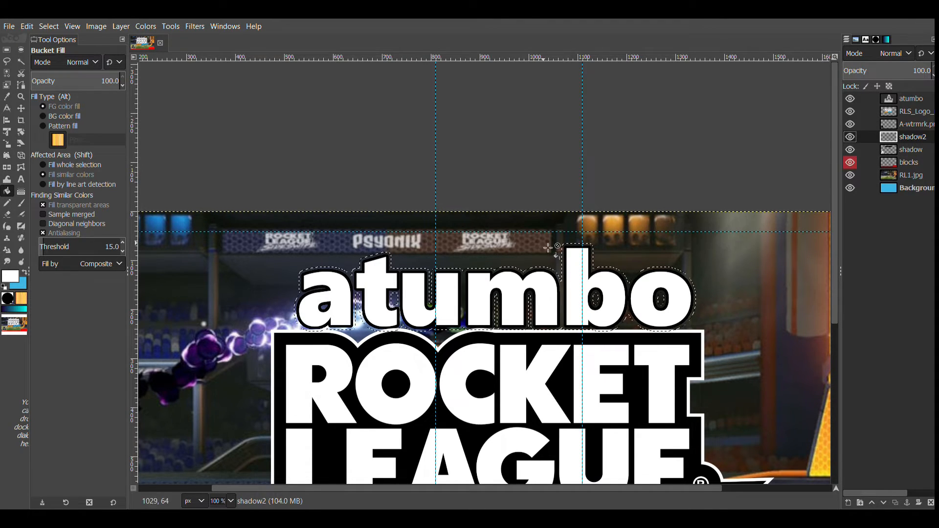
pyautogui.click(449, 282)
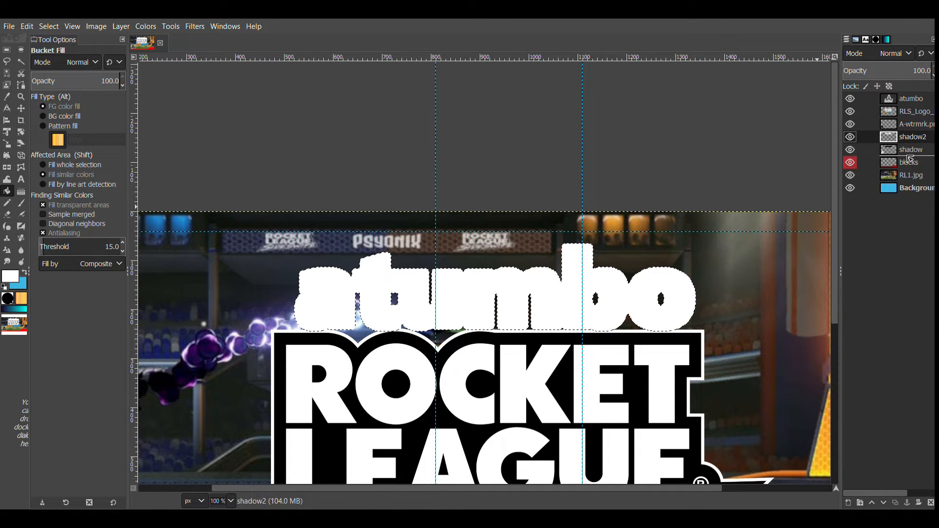
pyautogui.moveTo(910, 159); pyautogui.dragTo(910, 158)
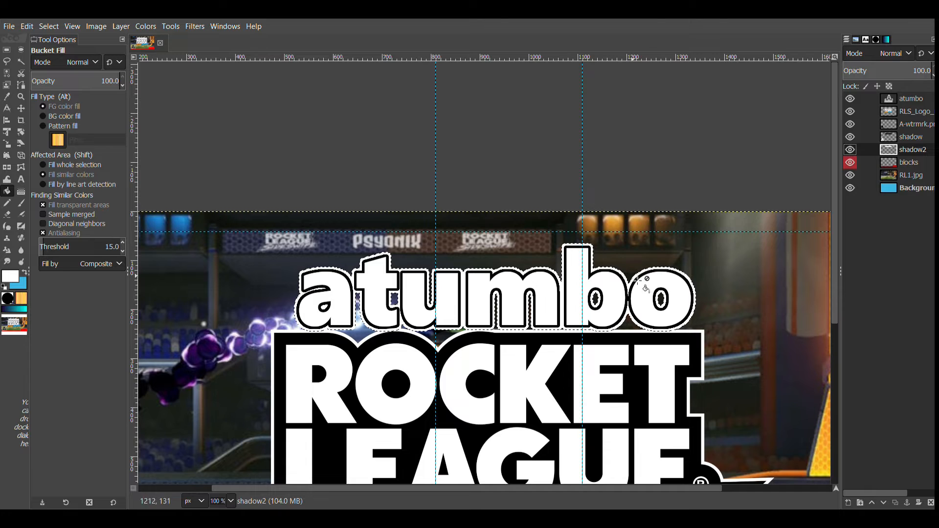
# Step: Clear the selection around the atumbo text and check its double outline against the whole graphic
pyautogui.scroll(-3, 437, 241)
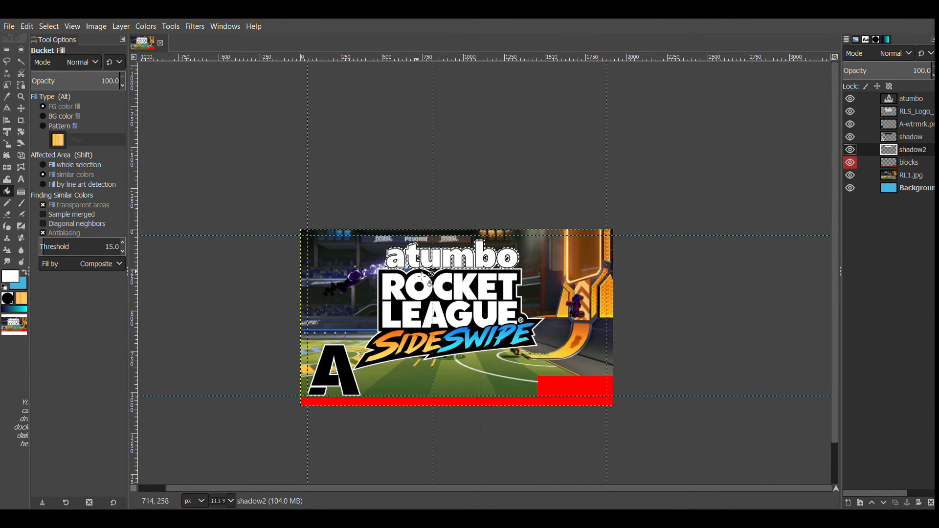
pyautogui.scroll(4, 426, 279)
pyautogui.scroll(-6, 431, 280)
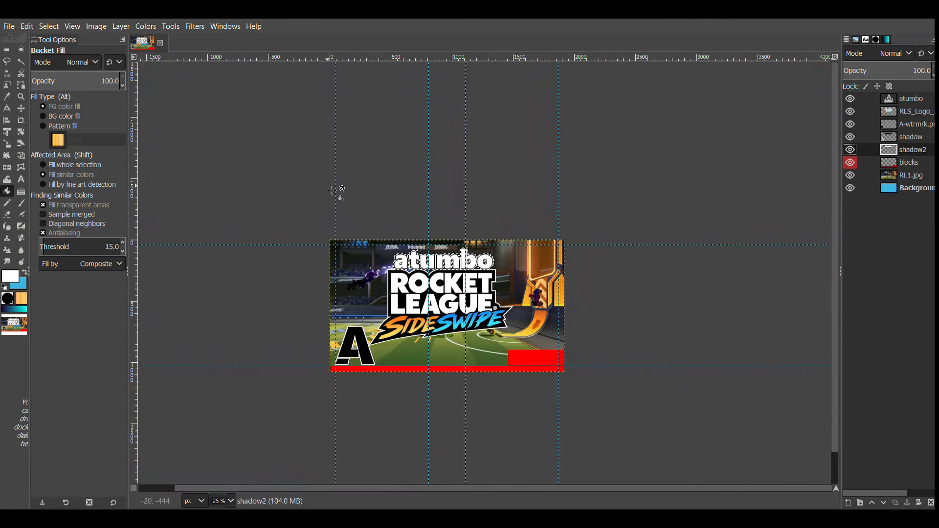
pyautogui.click(7, 50)
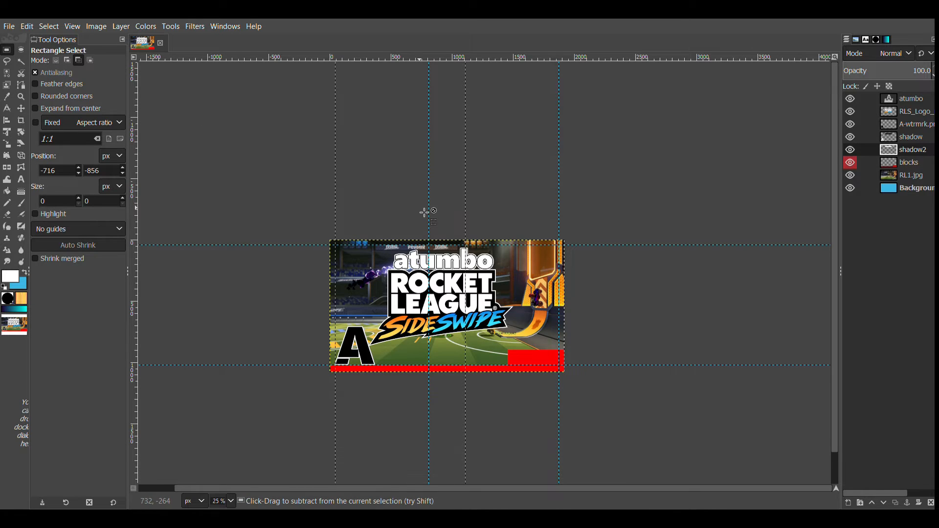
pyautogui.scroll(3, 443, 274)
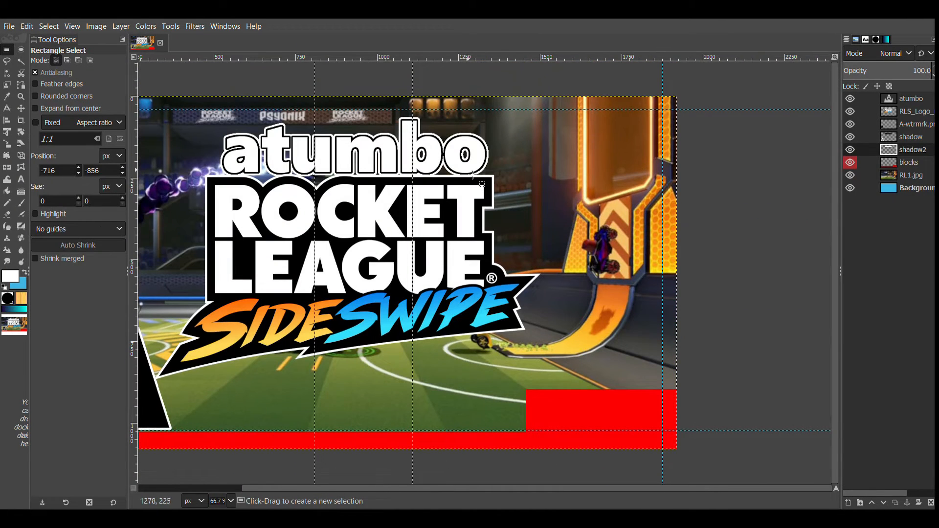
pyautogui.scroll(-4, 499, 133)
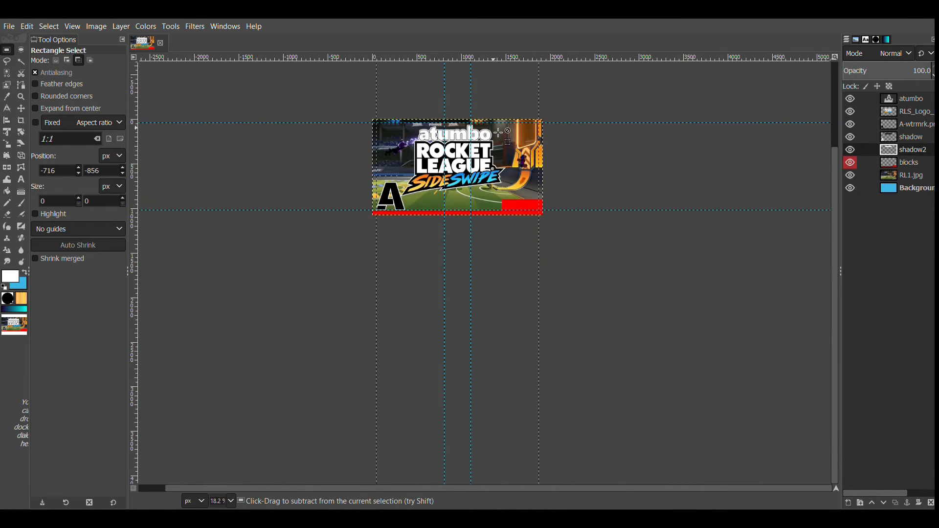
# Step: Remove all the vertical and horizontal guides from the image with the Move tool
pyautogui.scroll(-2, 499, 133)
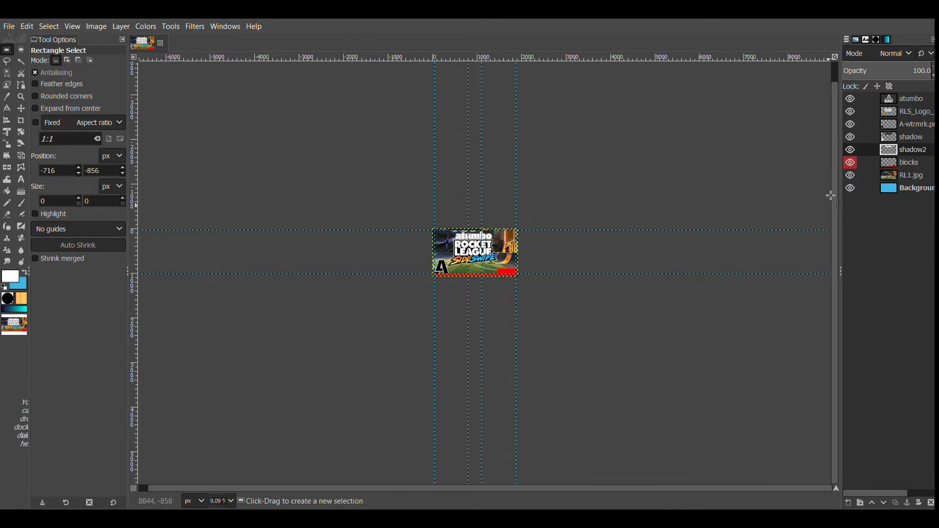
pyautogui.press('m')
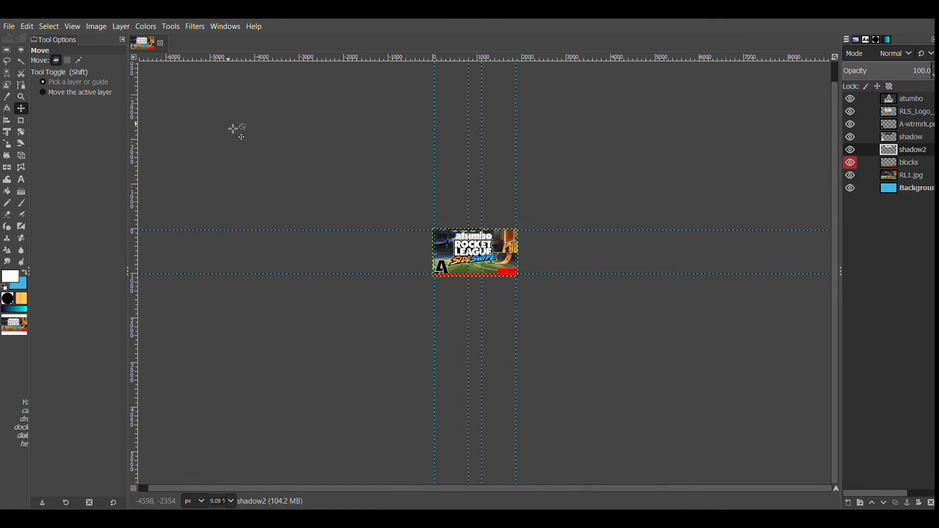
pyautogui.moveTo(490, 169); pyautogui.dragTo(529, 178)
pyautogui.moveTo(468, 176); pyautogui.dragTo(220, 176)
pyautogui.moveTo(435, 178); pyautogui.dragTo(286, 190)
pyautogui.moveTo(350, 231); pyautogui.dragTo(405, 84)
pyautogui.moveTo(414, 274); pyautogui.dragTo(411, 301)
# Step: Hide the blocks layer to view the graphic without the red areas, and show the layer again
pyautogui.click(852, 163)
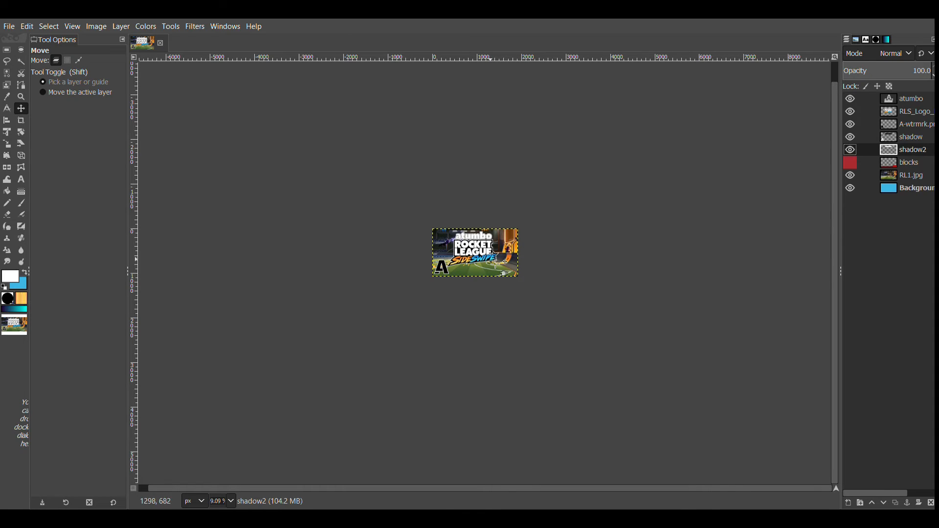
pyautogui.click(854, 163)
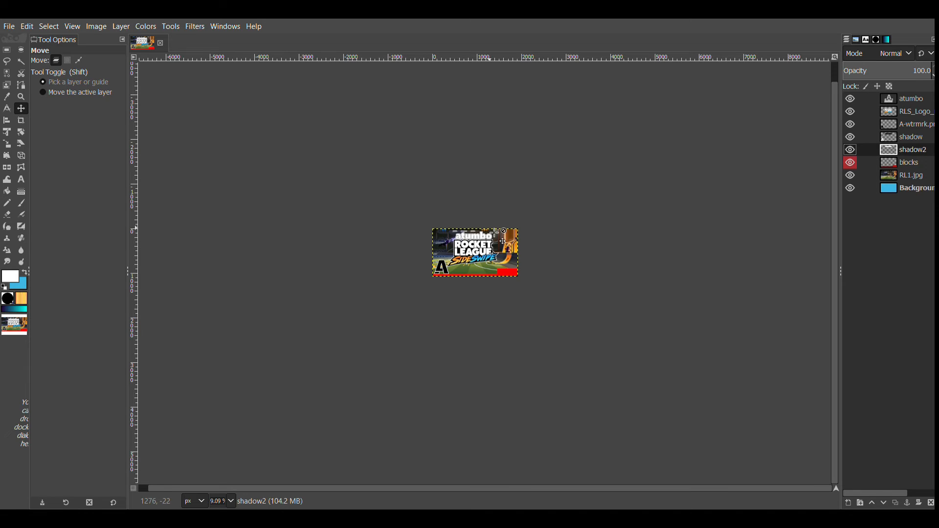
# Step: Export the finished Rocket League Sideswipe graphic as a JPEG image
pyautogui.click(10, 30)
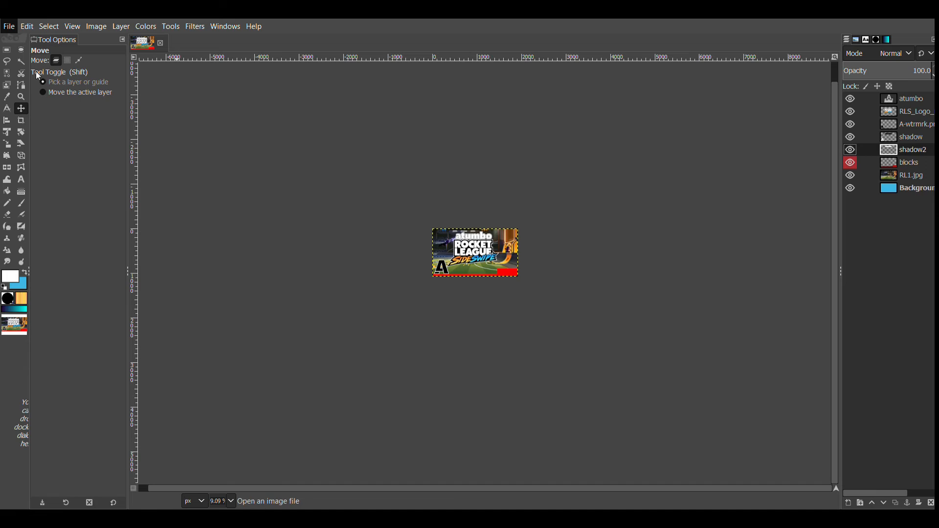
pyautogui.click(62, 207)
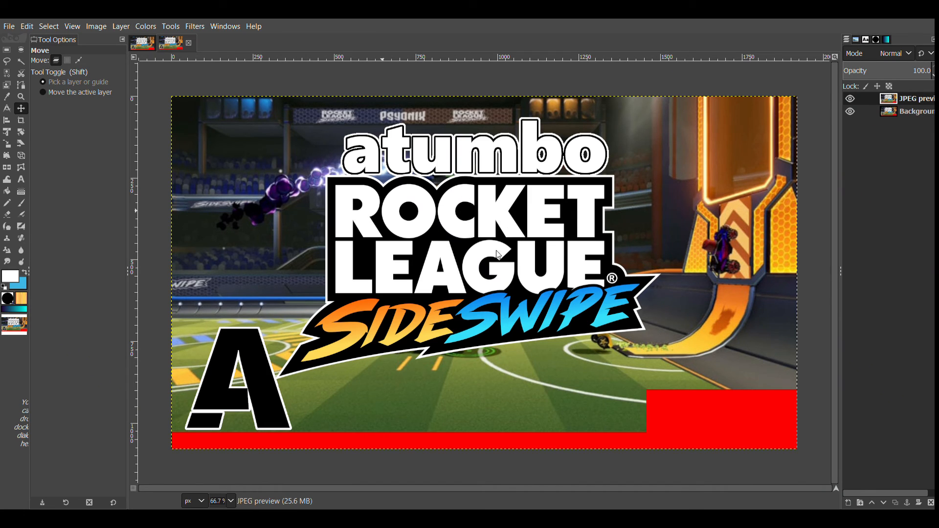
pyautogui.click(487, 393)
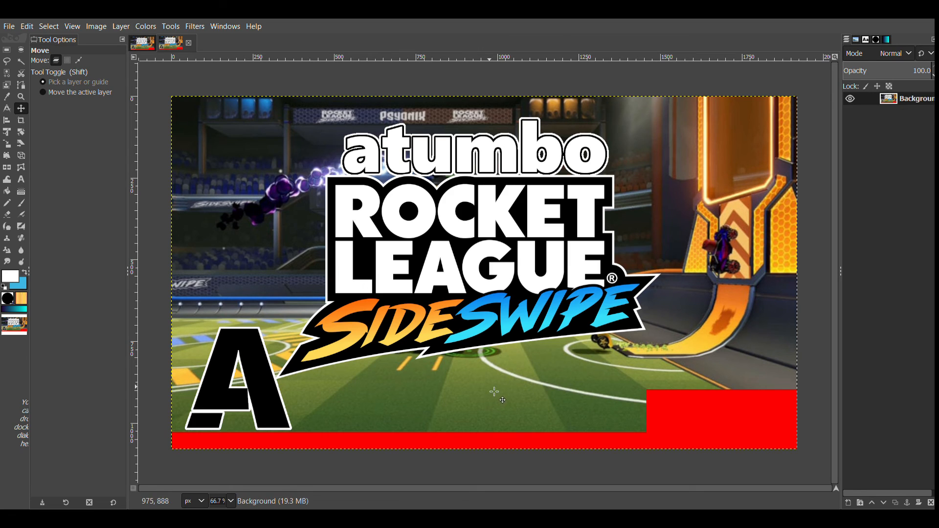